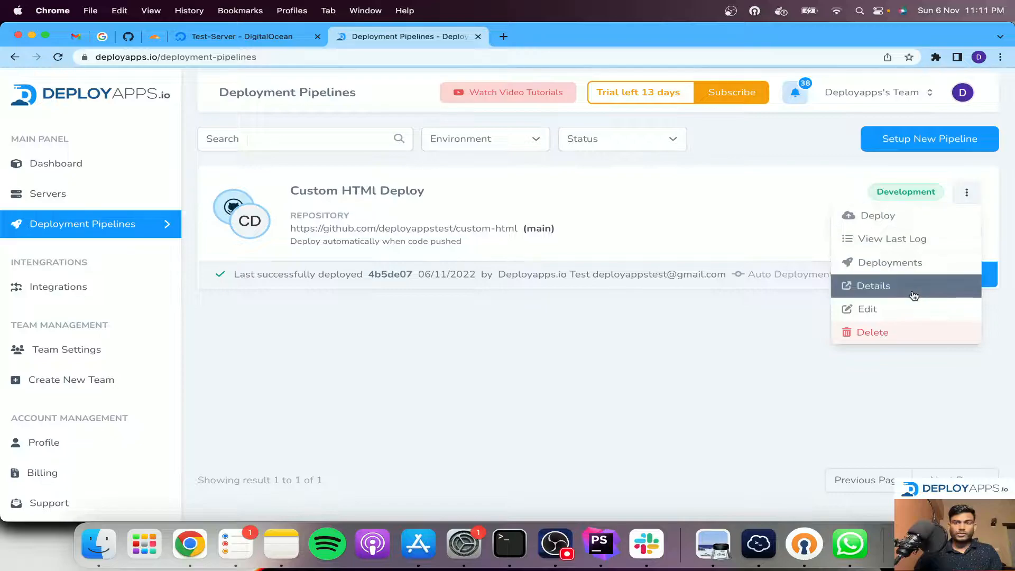
# Review the Custom HTMl Deploy pipeline's details page and return to the list of deployment pipelines
pyautogui.click(913, 290)
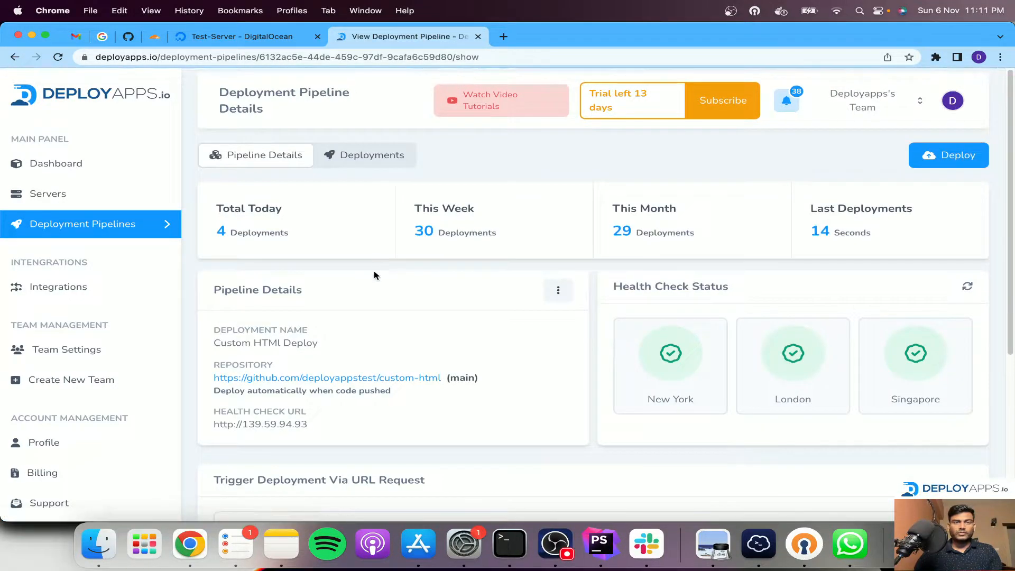
pyautogui.scroll(-5, 374, 272)
pyautogui.scroll(5, 363, 210)
pyautogui.click(115, 226)
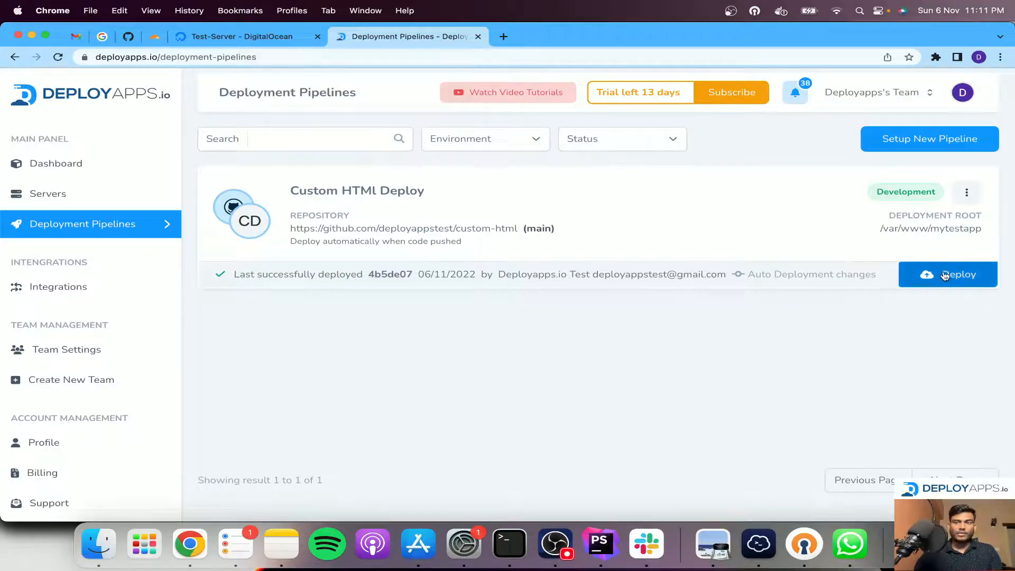
# Inspect the Custom HTMl Deploy pipeline's available actions, its automatic deployment setting and its default branch
pyautogui.click(968, 192)
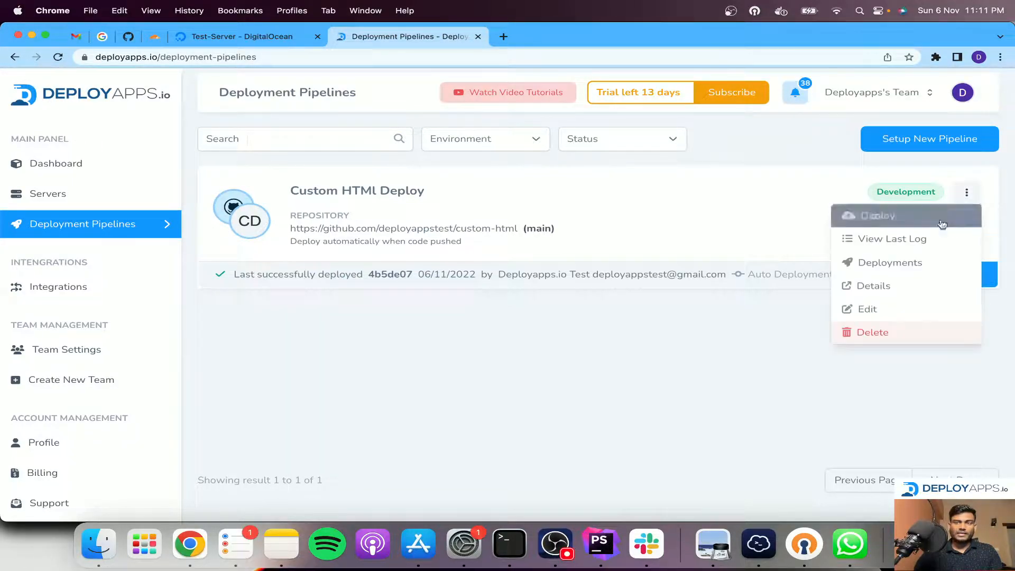
pyautogui.click(873, 285)
pyautogui.click(478, 328)
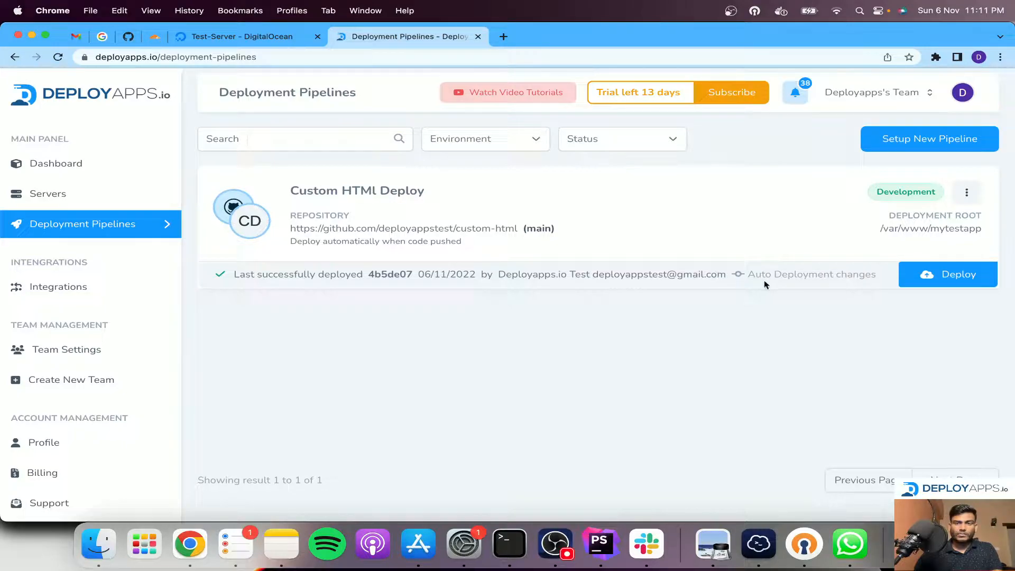
pyautogui.moveTo(317, 243); pyautogui.dragTo(457, 246)
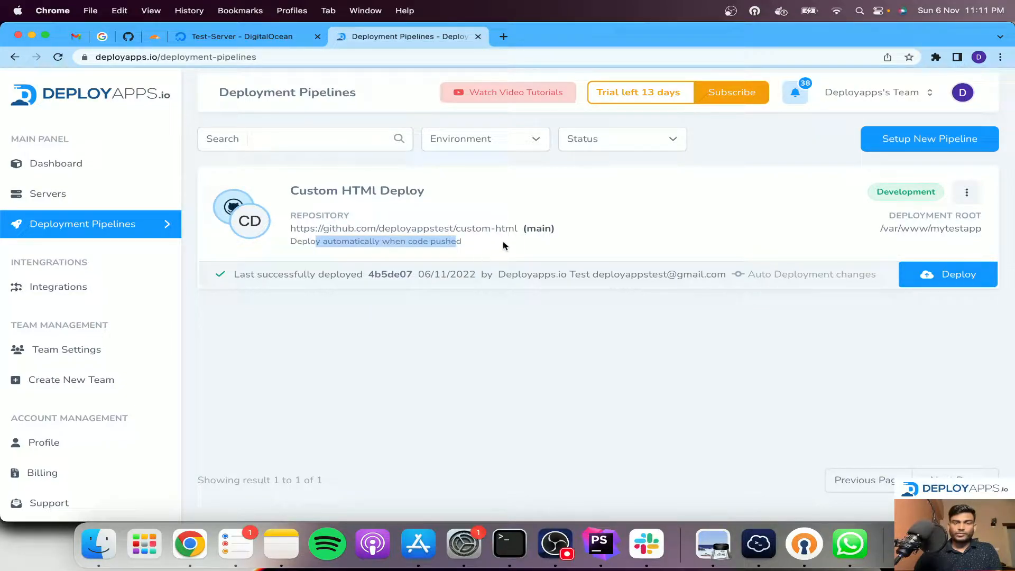
pyautogui.doubleClick(532, 230)
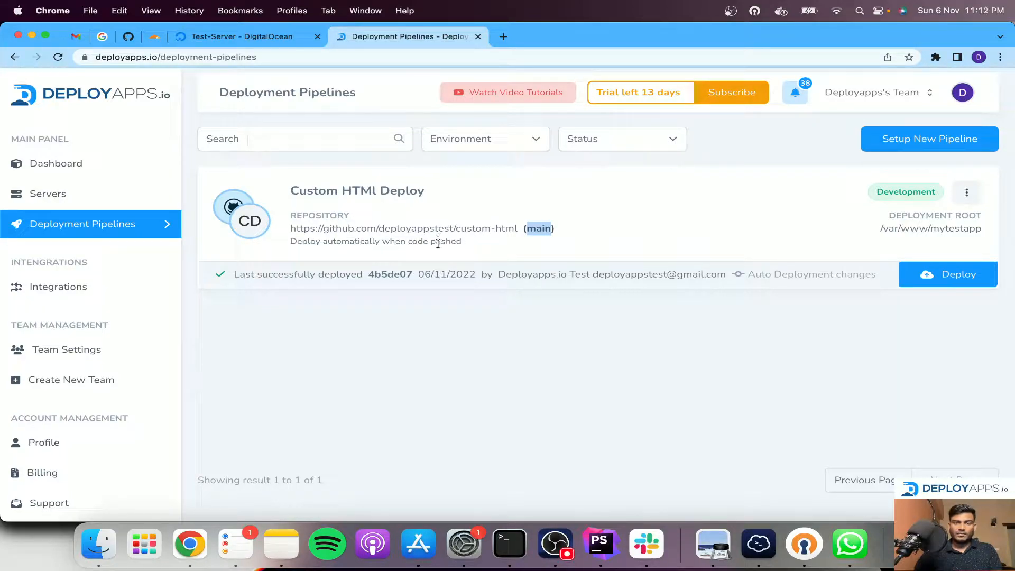
pyautogui.tripleClick(540, 229)
pyautogui.click(536, 233)
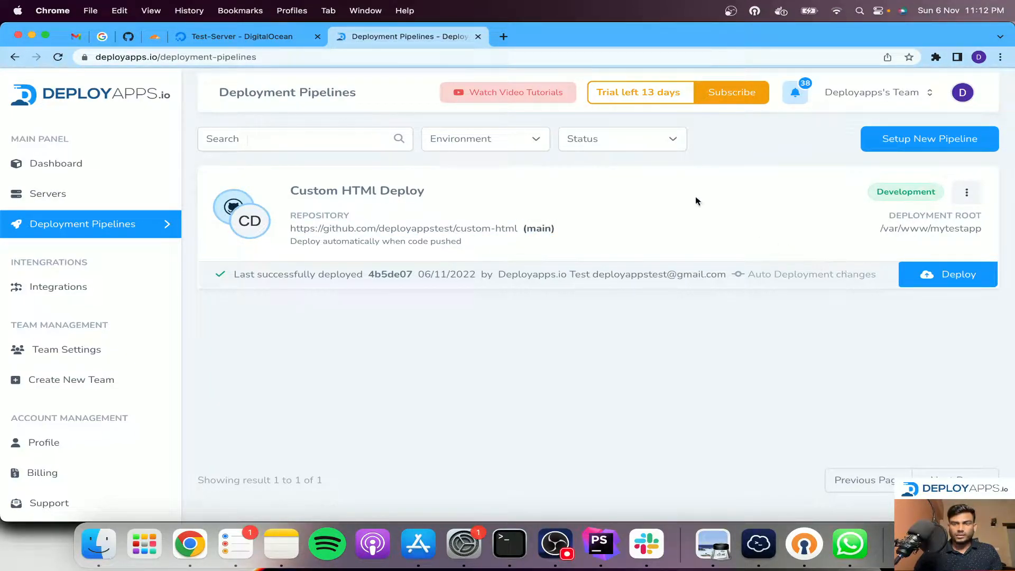
# Load the Test-Server's site at 139.59.94.93 in a new browser tab
pyautogui.click(248, 36)
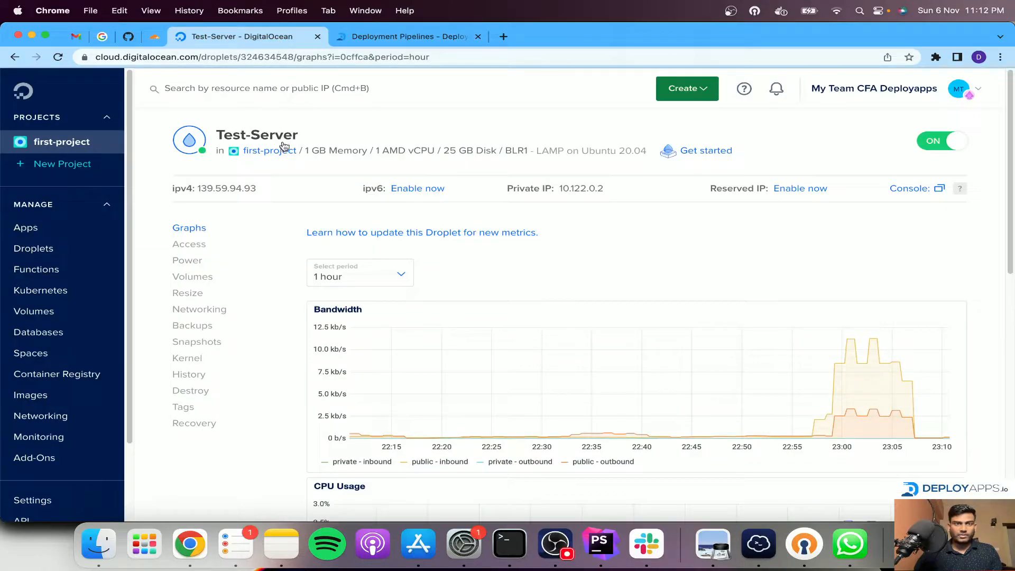
pyautogui.click(503, 36)
pyautogui.write('139.59.94.93')
pyautogui.press('Return')
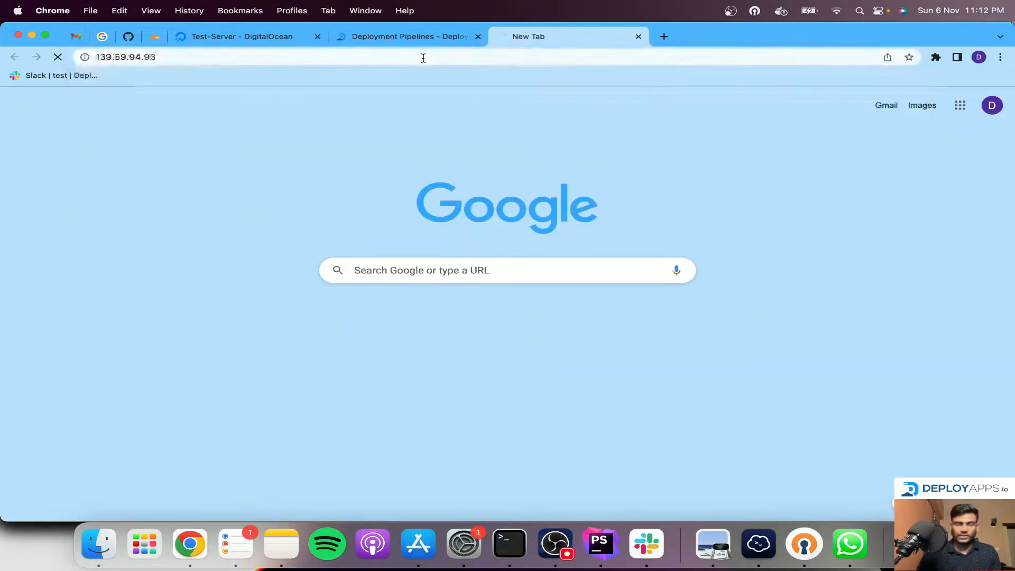
pyautogui.press('super+r')
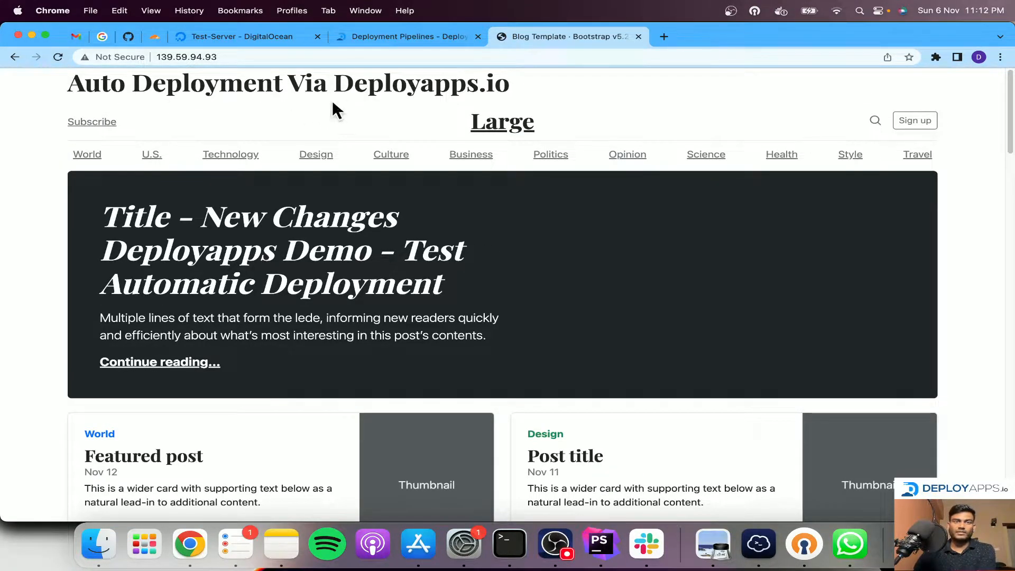
# Check the branches of the custom-html repository on GitHub and return to the deployment pipelines
pyautogui.click(402, 42)
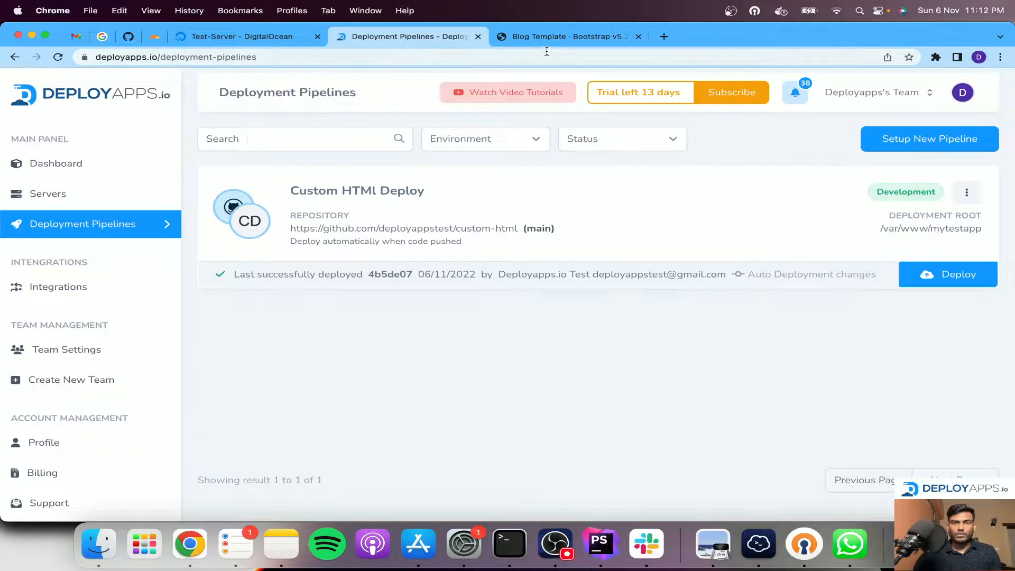
pyautogui.click(134, 42)
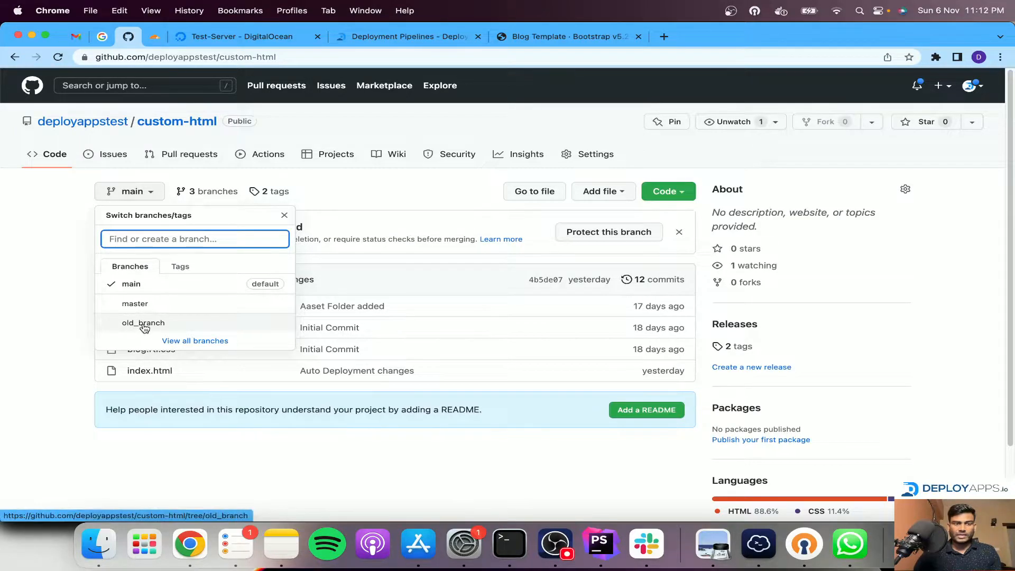
pyautogui.click(410, 38)
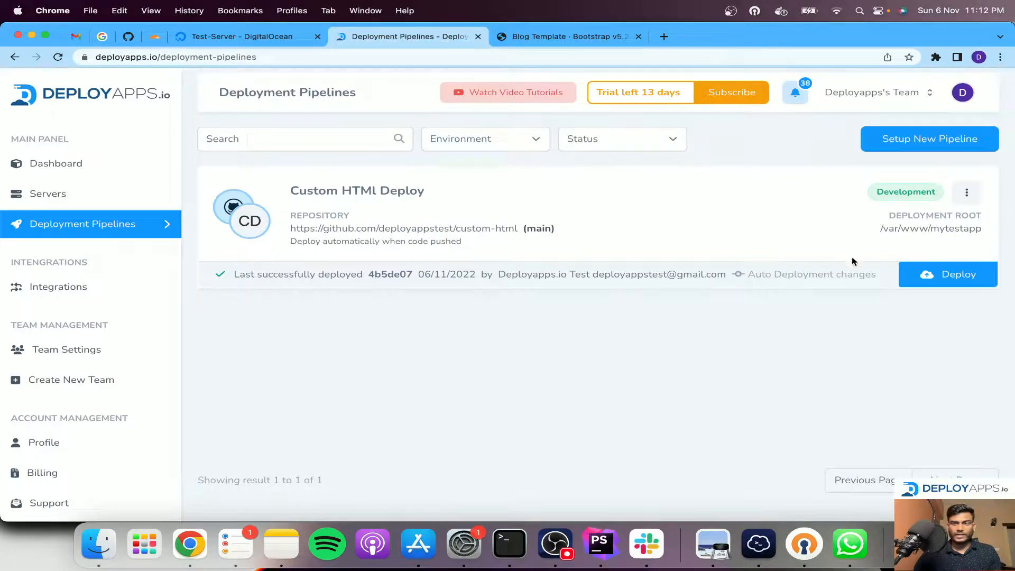
# Deploy the Custom HTMl Deploy pipeline from the different branch old_branch and follow its stages in the deployment log
pyautogui.click(944, 277)
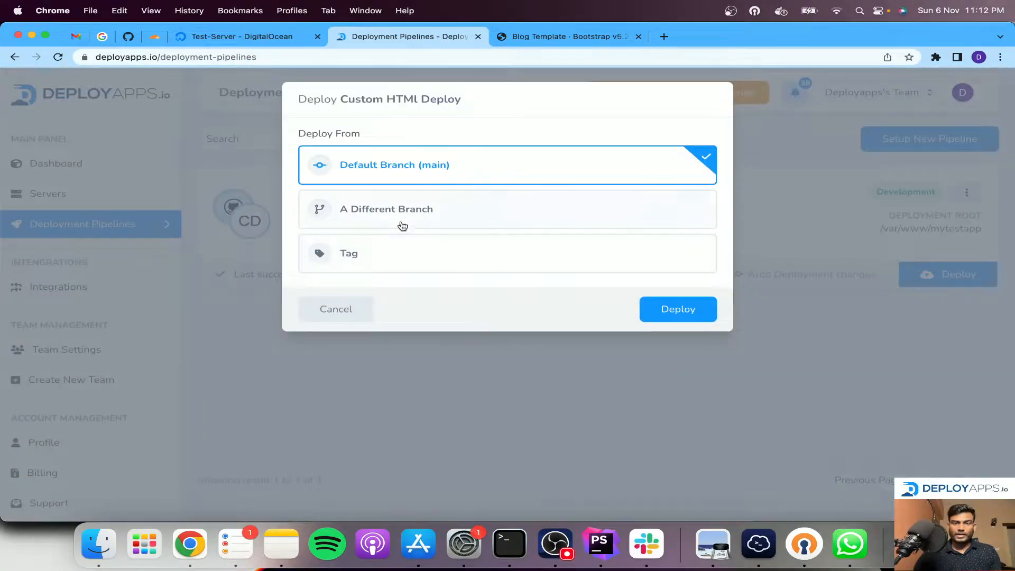
pyautogui.click(396, 208)
pyautogui.click(363, 316)
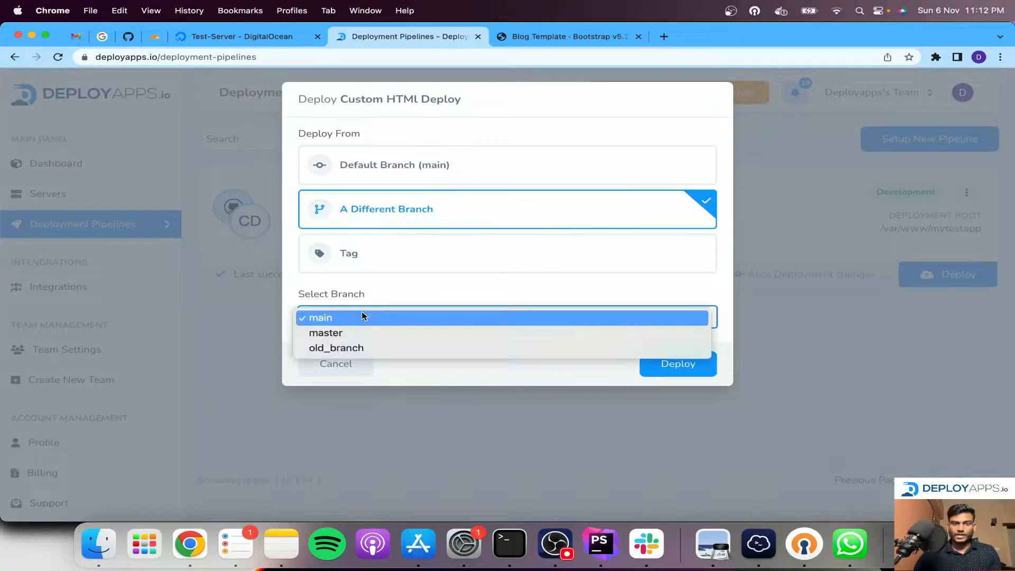
pyautogui.click(342, 349)
pyautogui.click(680, 364)
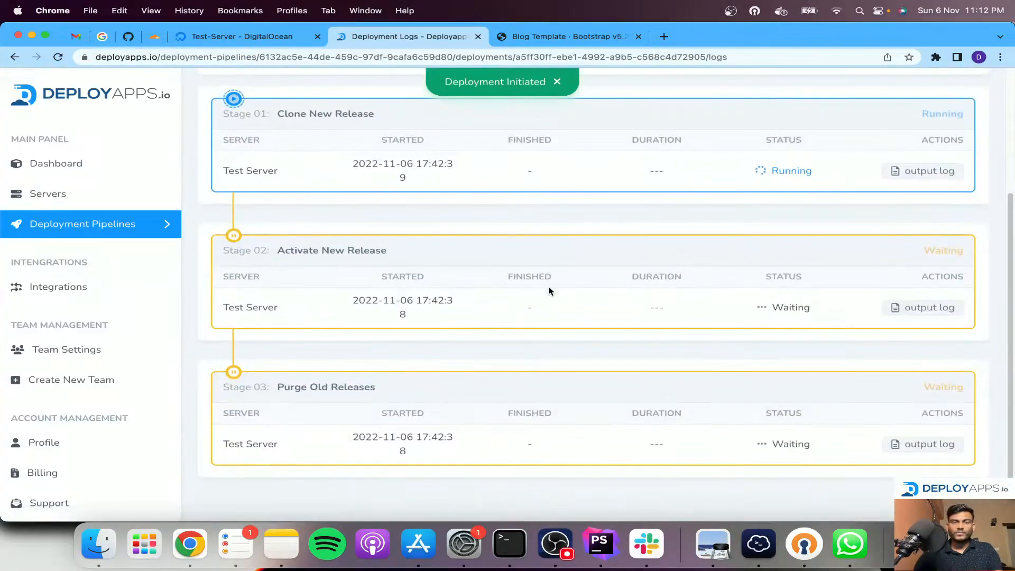
pyautogui.scroll(5, 529, 293)
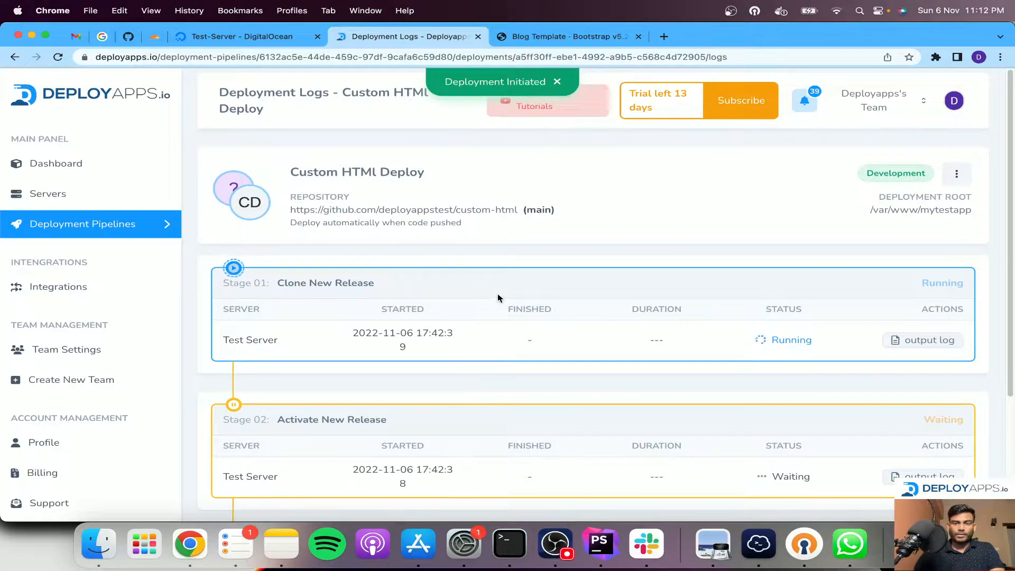
pyautogui.scroll(-4, 529, 210)
pyautogui.scroll(4, 532, 168)
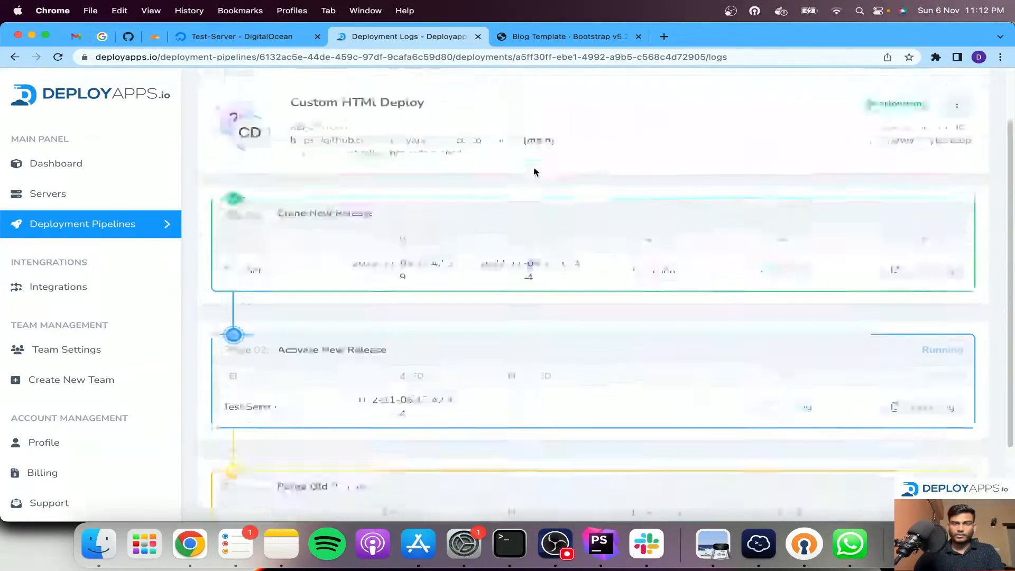
pyautogui.scroll(-5, 531, 228)
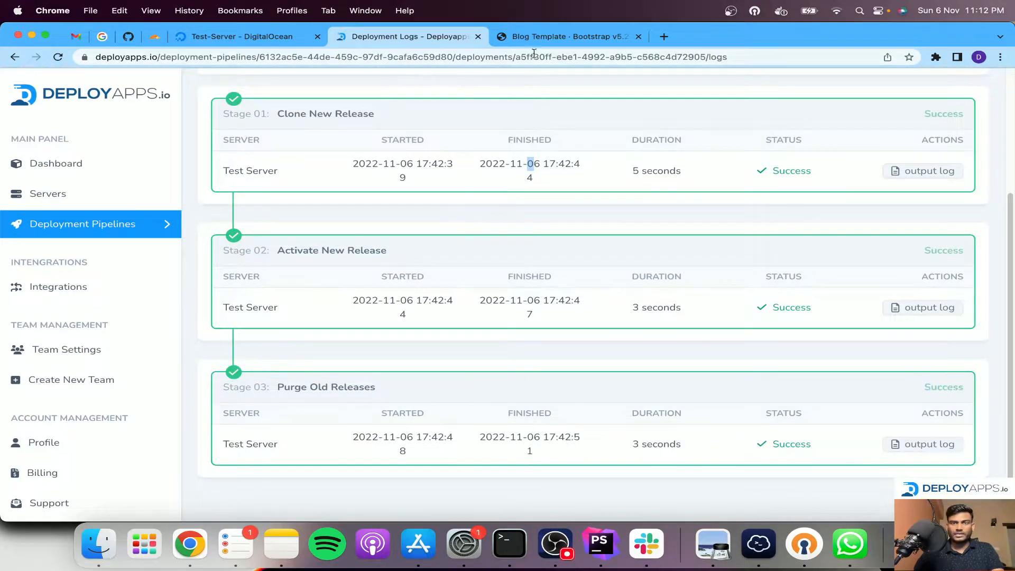
# Reload the site at 139.59.94.93 and look through the page deployed from old_branch
pyautogui.click(543, 38)
pyautogui.press('super+r')
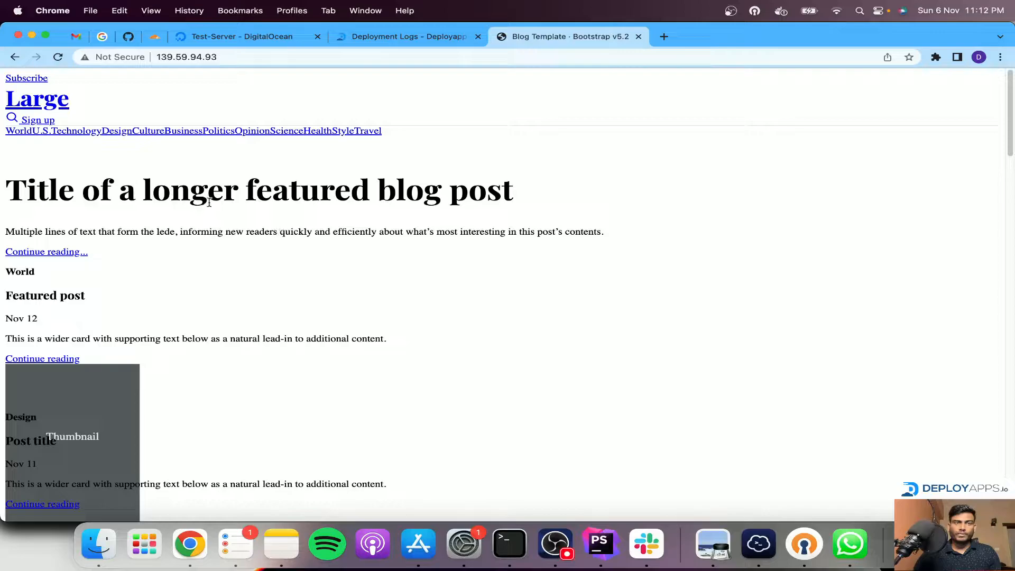
pyautogui.scroll(-20, 297, 226)
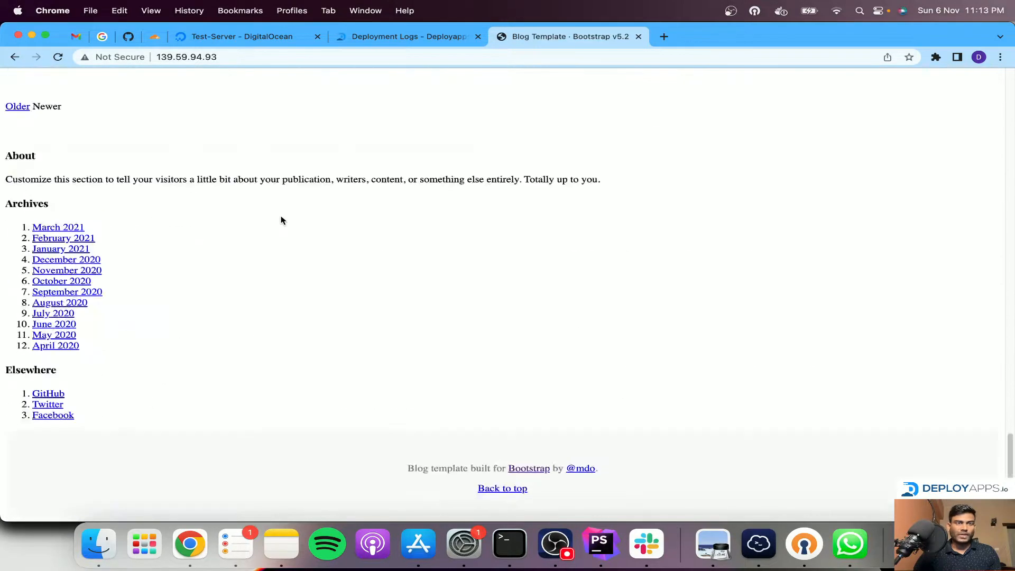
pyautogui.scroll(20, 273, 264)
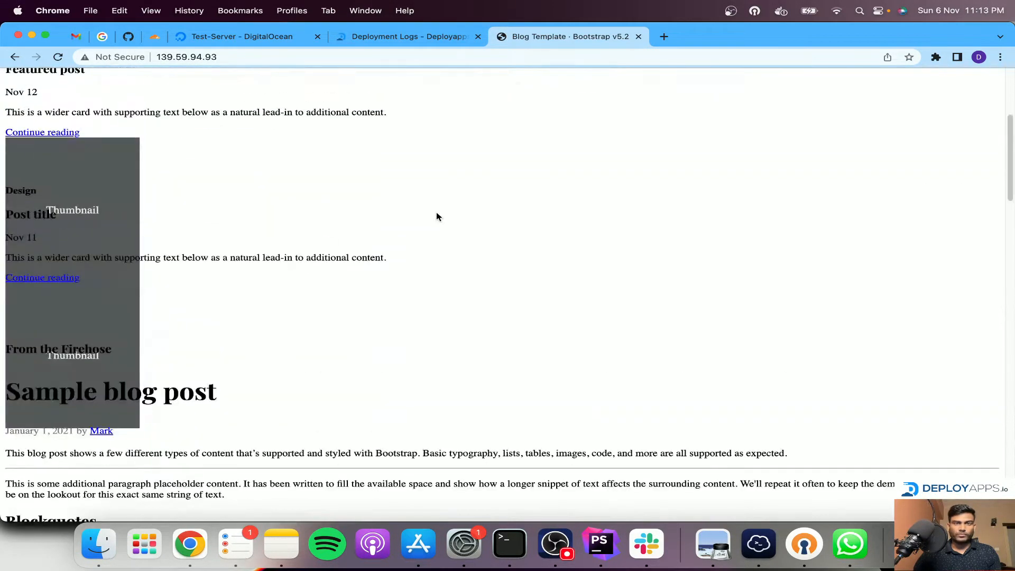
# Go back to the deployment pipelines list and view the tags of the custom-html repository on GitHub
pyautogui.click(407, 36)
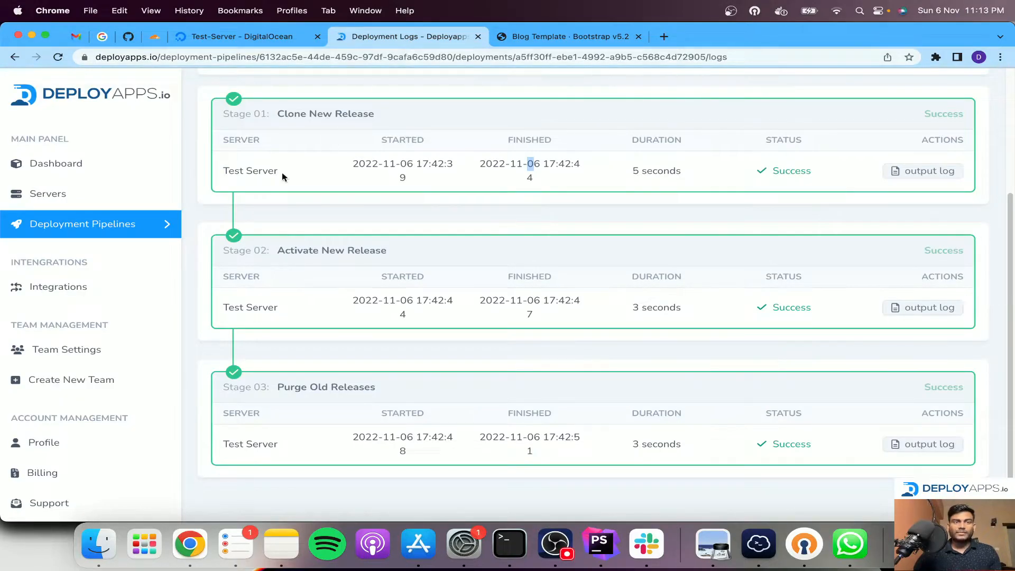
pyautogui.click(121, 231)
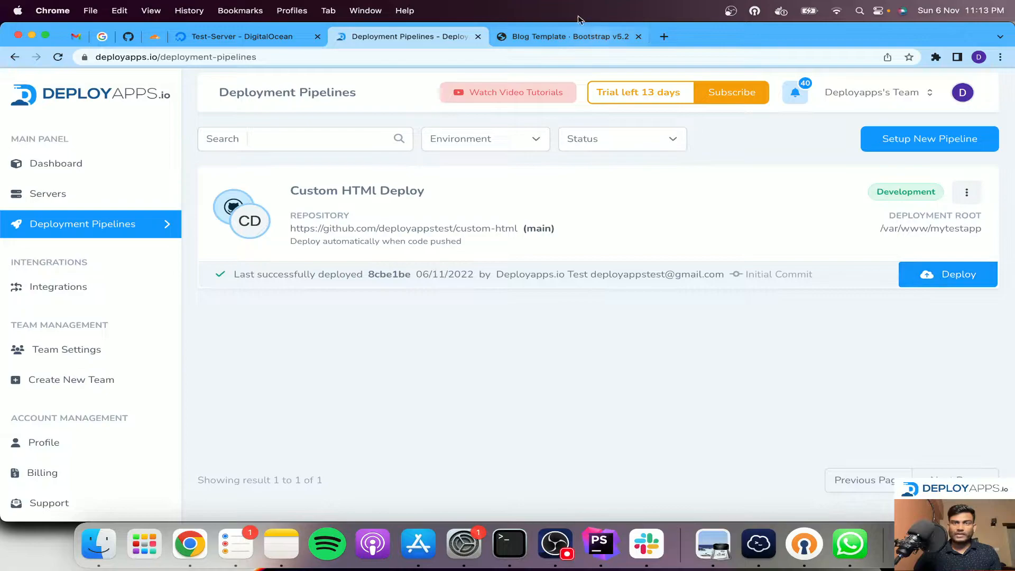
pyautogui.click(128, 37)
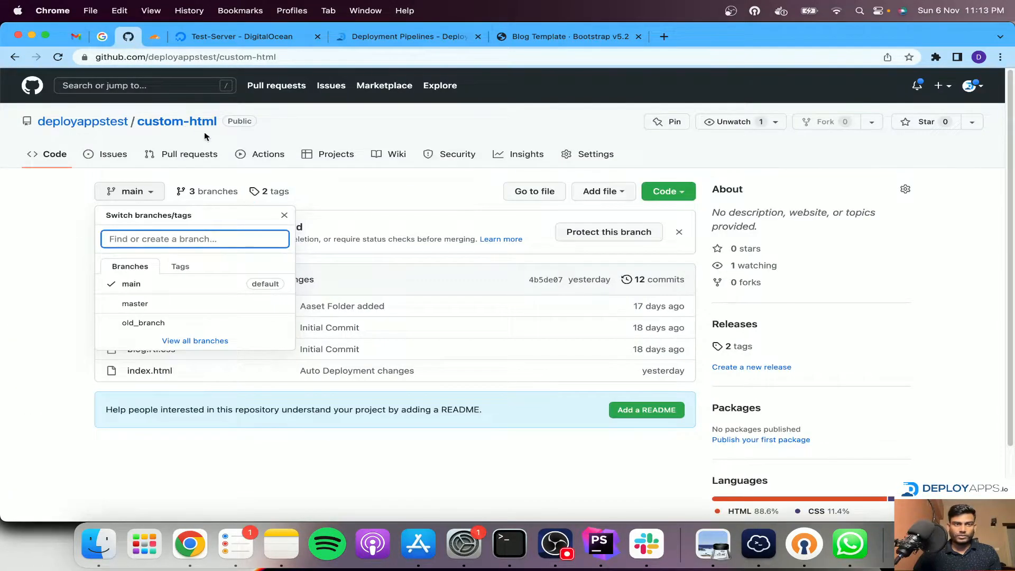
pyautogui.click(277, 194)
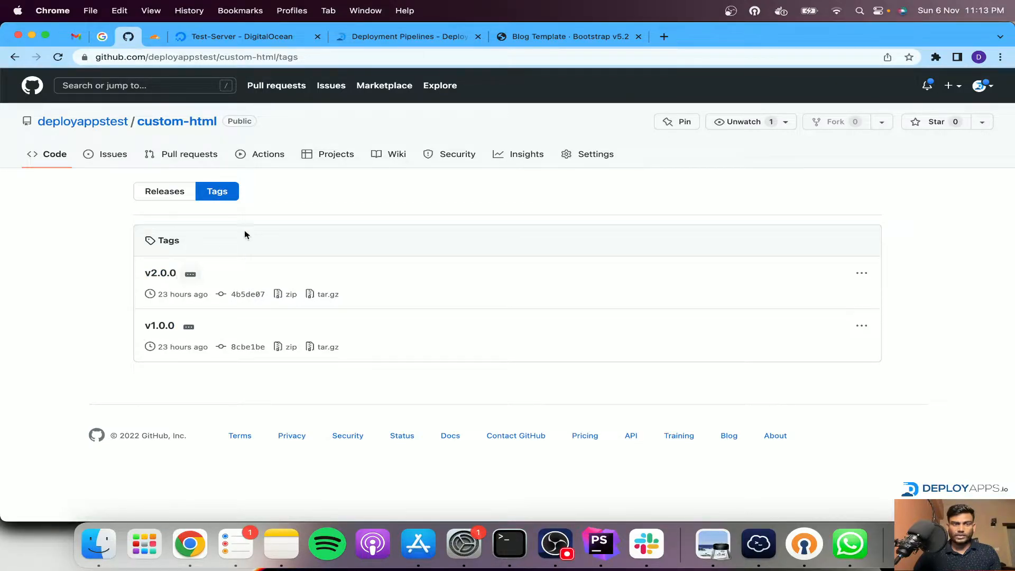
# Deploy the Custom HTMl Deploy pipeline from the tag v2.0.0
pyautogui.click(404, 37)
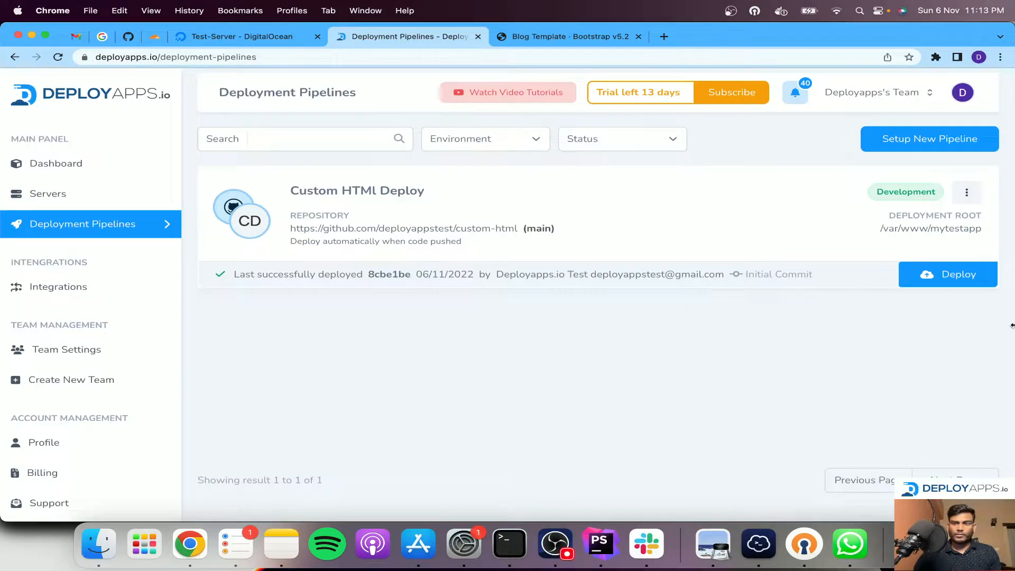
pyautogui.click(956, 279)
pyautogui.click(397, 258)
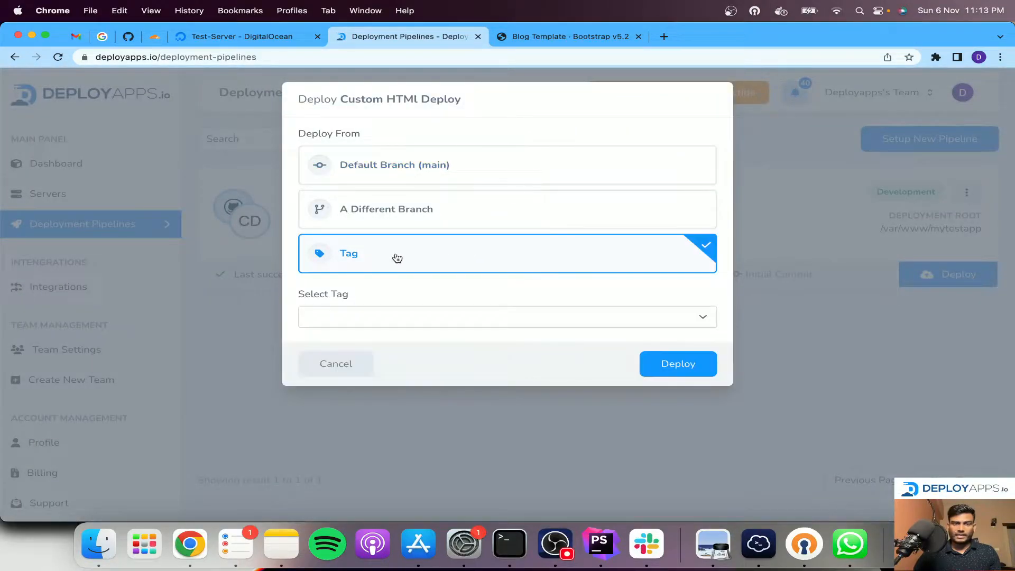
pyautogui.click(373, 319)
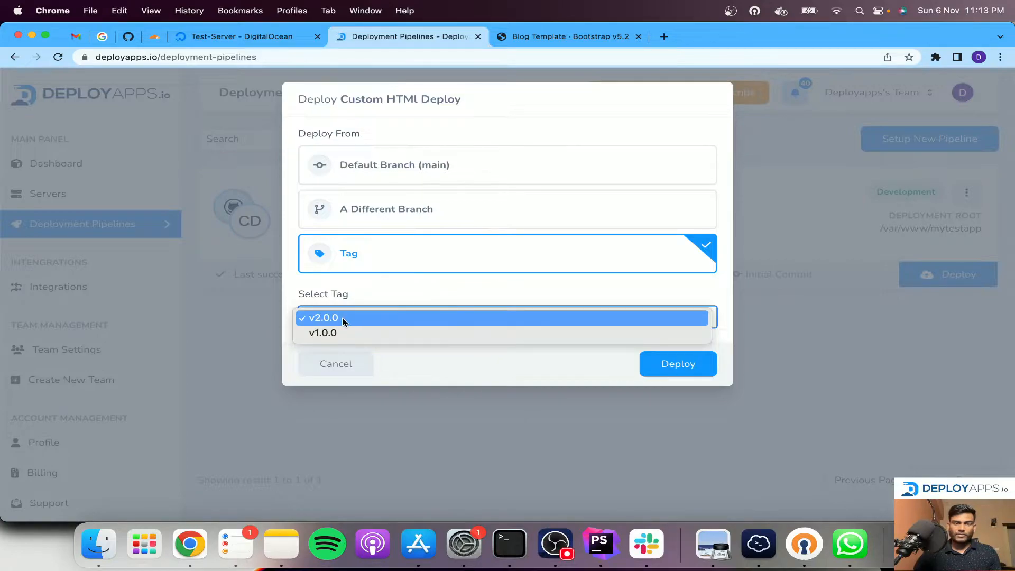
pyautogui.click(344, 319)
pyautogui.click(695, 366)
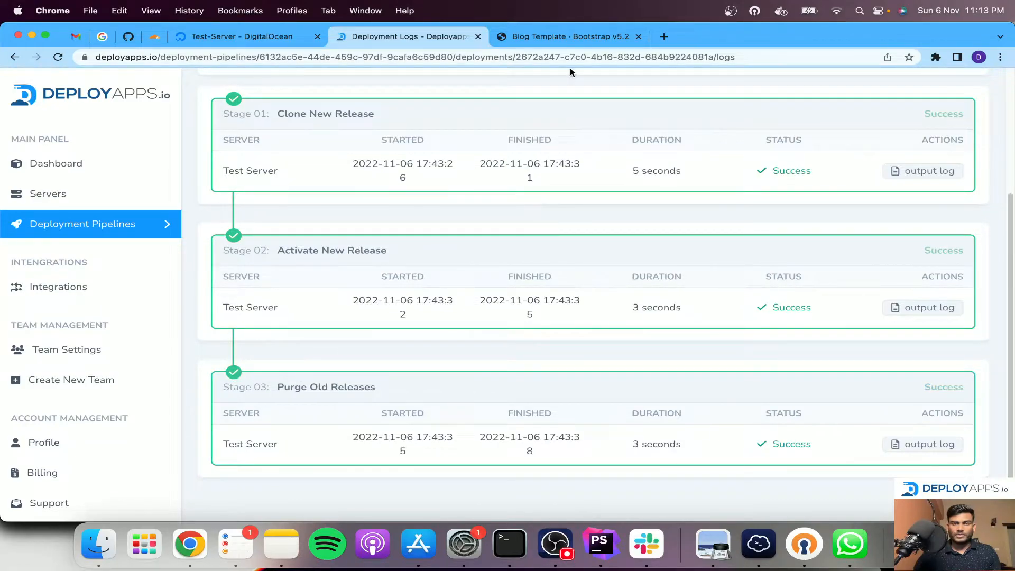
# Reload the site at 139.59.94.93 to check the page deployed from tag v2.0.0
pyautogui.click(565, 38)
pyautogui.press('super+r')
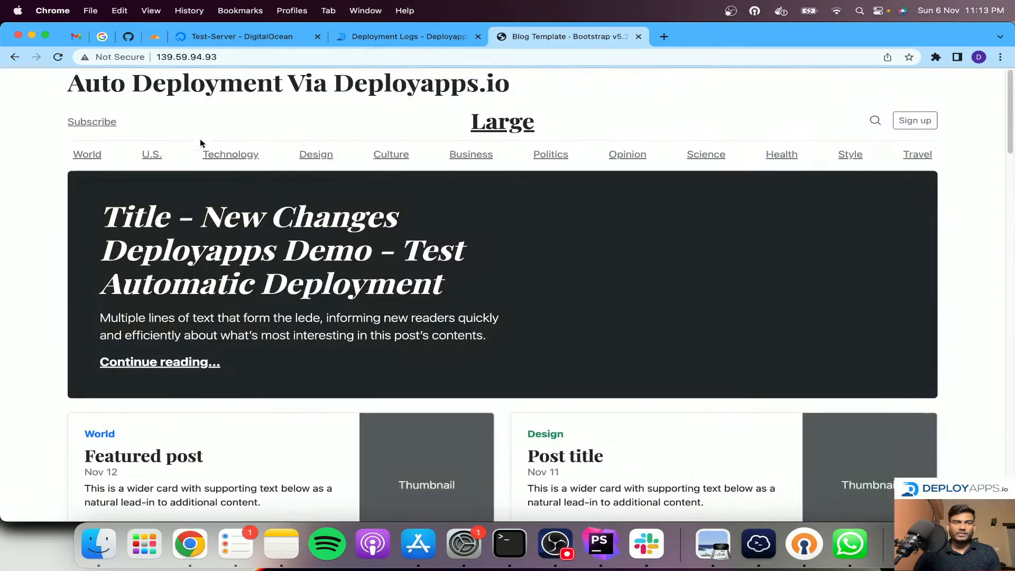
# Open the Custom HTMl Deploy pipeline's details and view the section on triggering deployment via URL request
pyautogui.click(356, 38)
pyautogui.scroll(3, 327, 148)
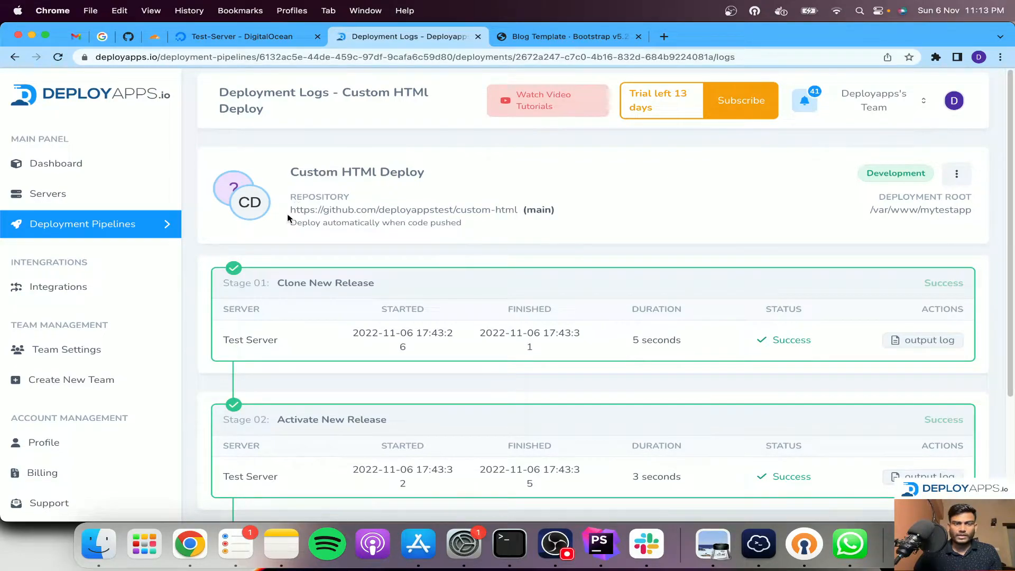
pyautogui.click(130, 229)
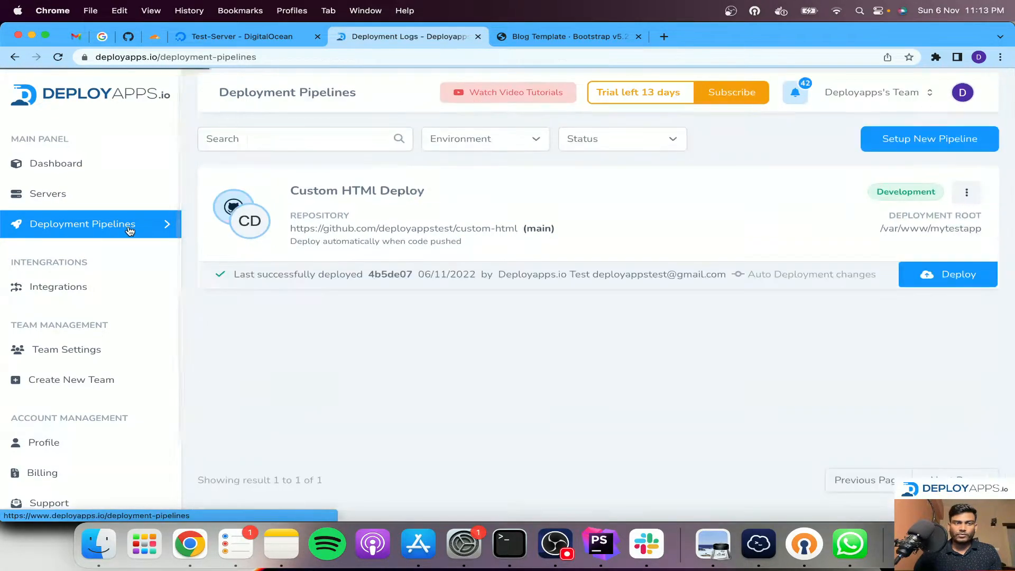
pyautogui.click(966, 193)
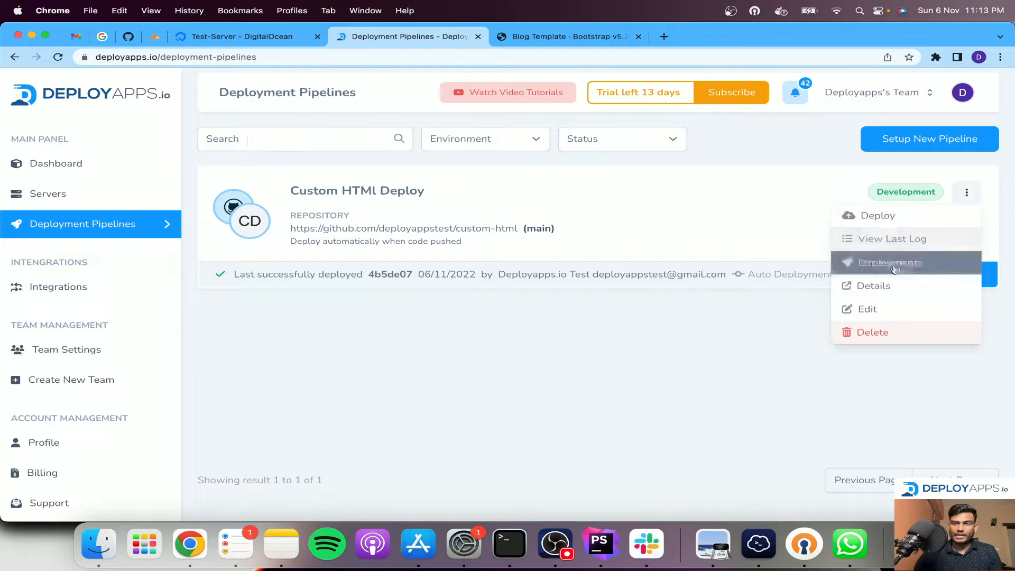
pyautogui.click(880, 286)
pyautogui.scroll(-5, 524, 289)
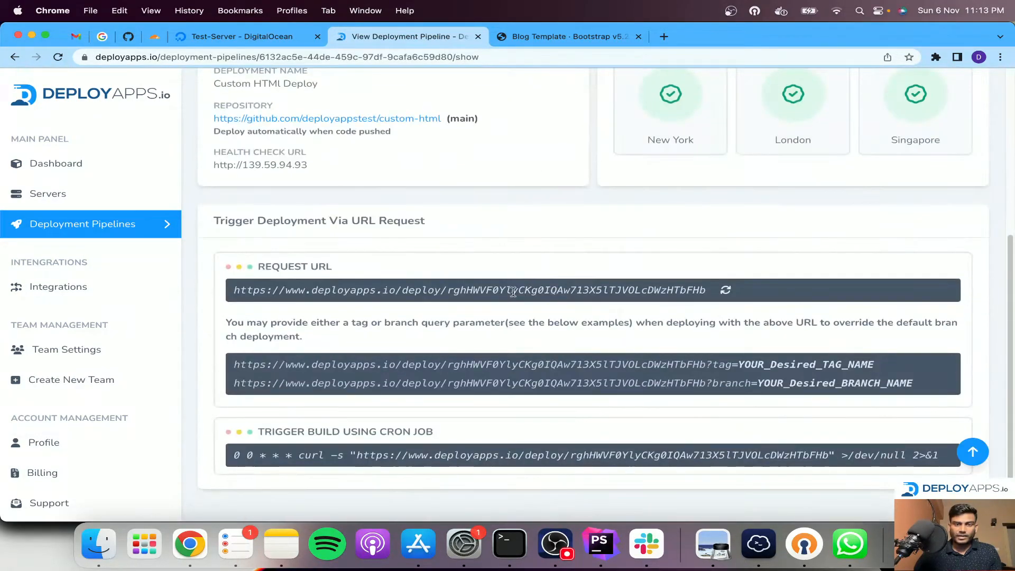
# Review the tag and branch placeholders in the example request URLs and copy the tag trigger URL up to "?tag="
pyautogui.moveTo(738, 364); pyautogui.dragTo(855, 364)
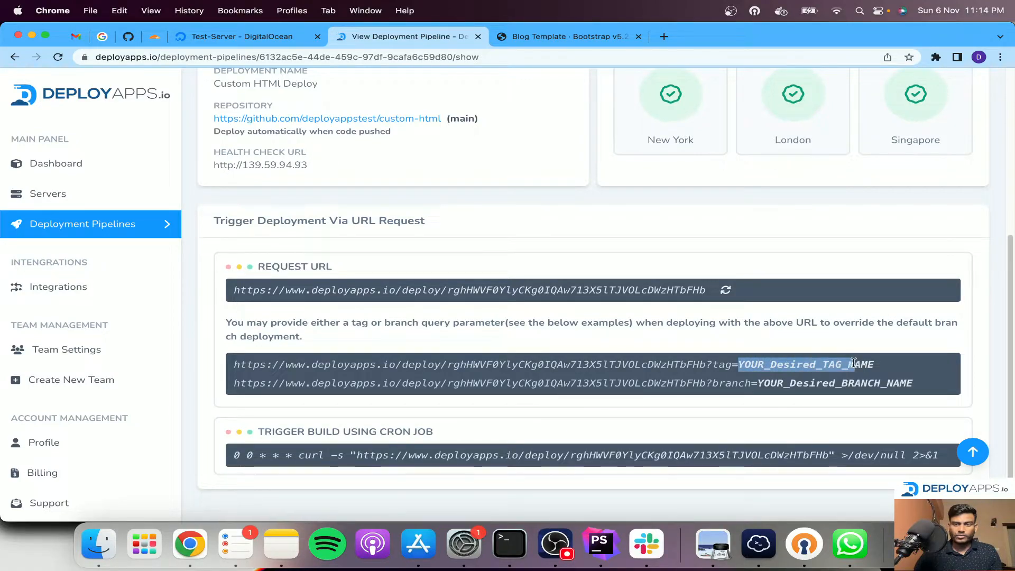
pyautogui.click(848, 366)
pyautogui.moveTo(776, 383); pyautogui.dragTo(855, 383)
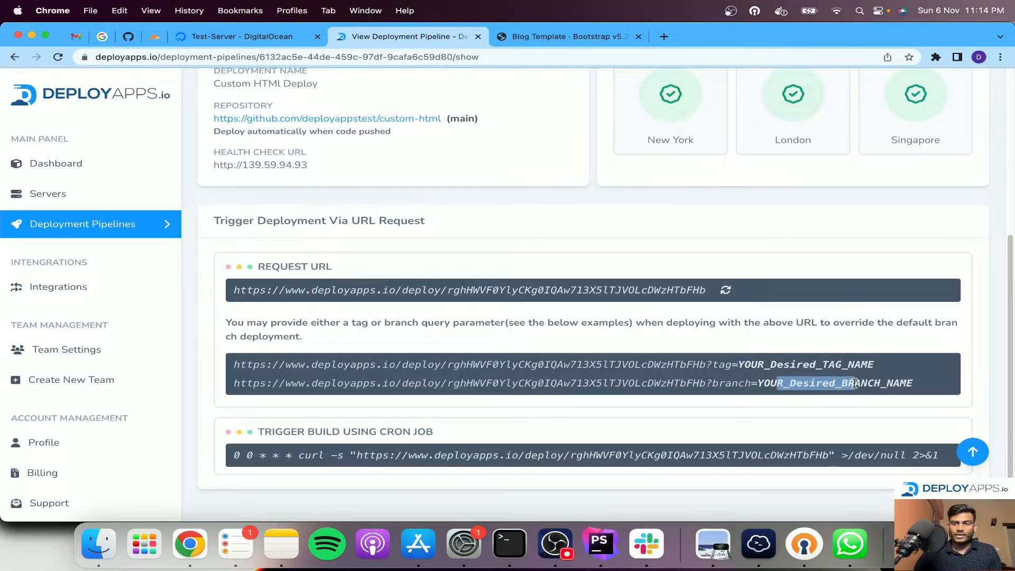
pyautogui.moveTo(739, 365); pyautogui.dragTo(234, 365)
pyautogui.press('super+c')
# Look at the deployed site once more and return to the deployment pipelines list
pyautogui.click(584, 37)
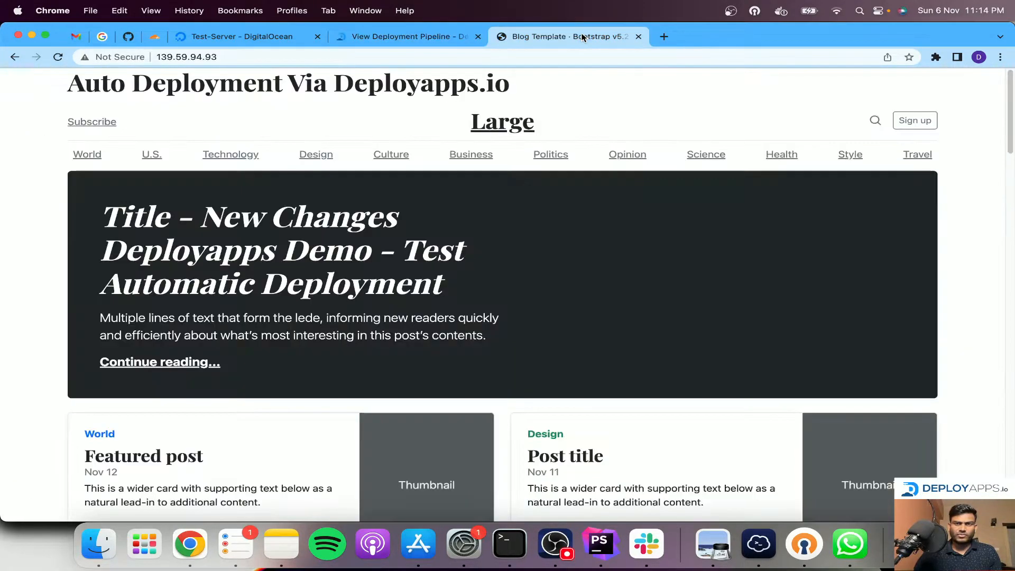
pyautogui.click(1001, 57)
pyautogui.click(402, 36)
pyautogui.click(402, 36)
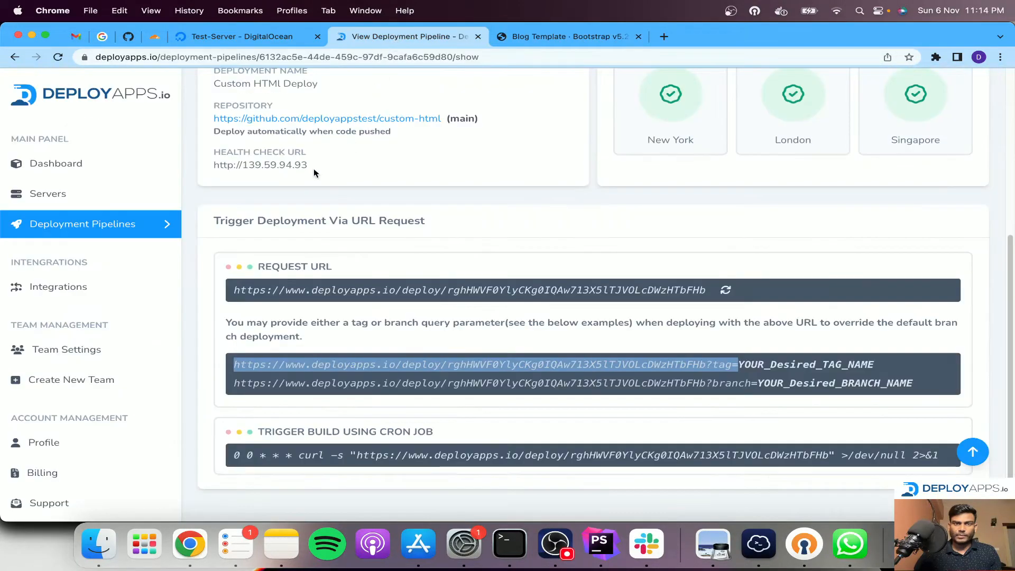
pyautogui.click(92, 225)
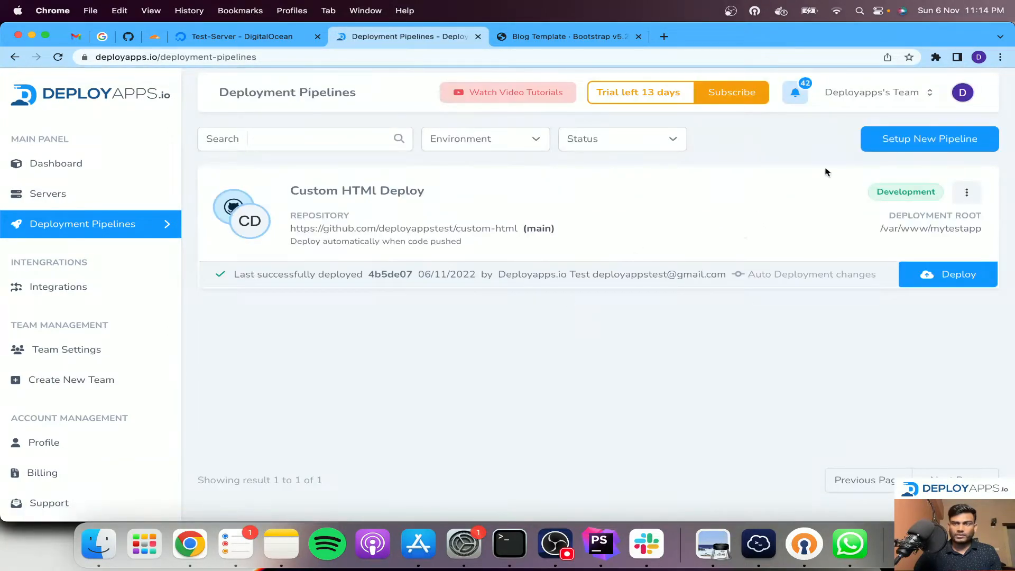
# Trigger a deployment from tag v1.0.0 by opening the copied token-bearing trigger URL in an incognito window
pyautogui.click(1002, 57)
pyautogui.click(818, 109)
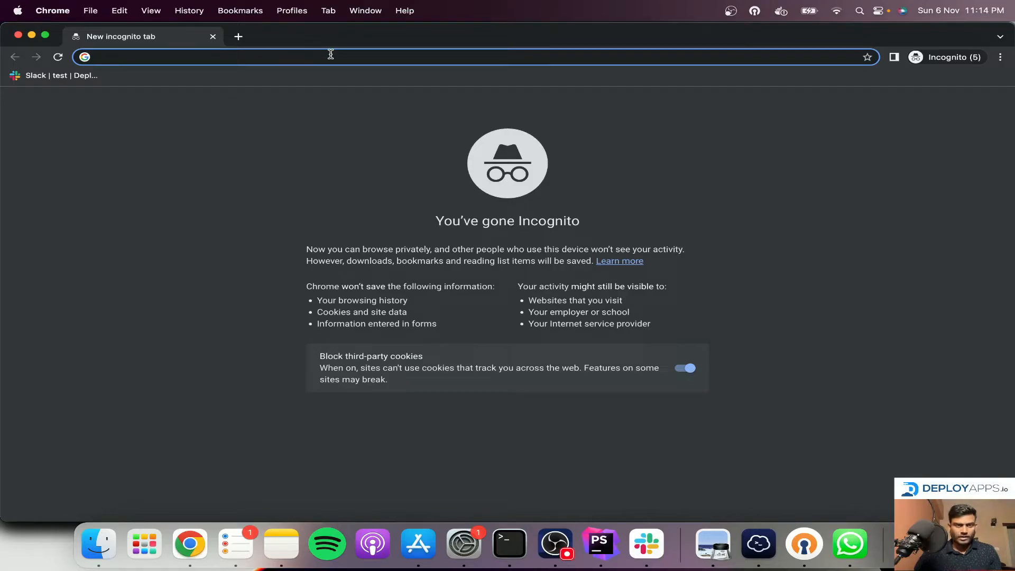
pyautogui.press('super+v')
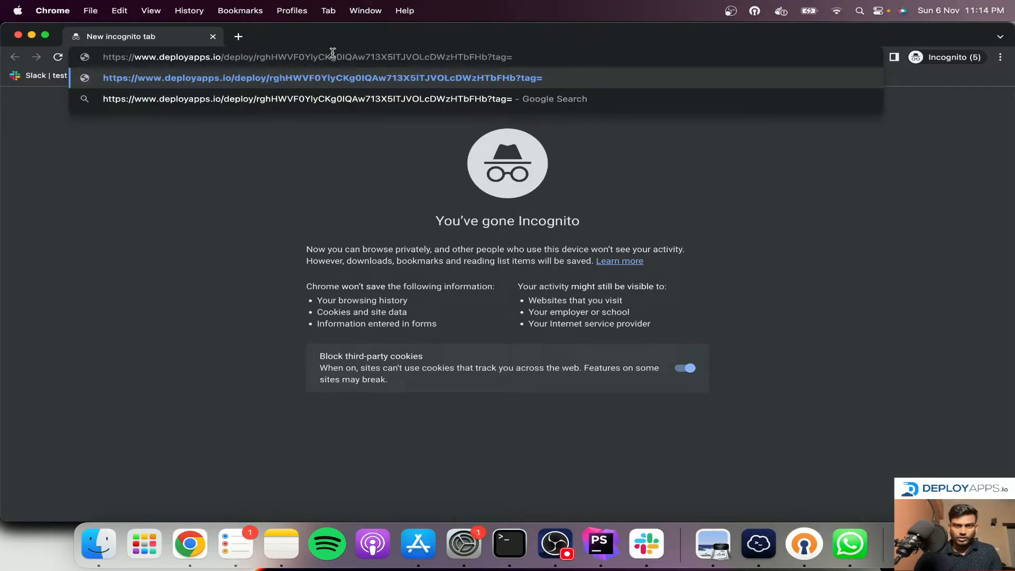
pyautogui.write('v1.0')
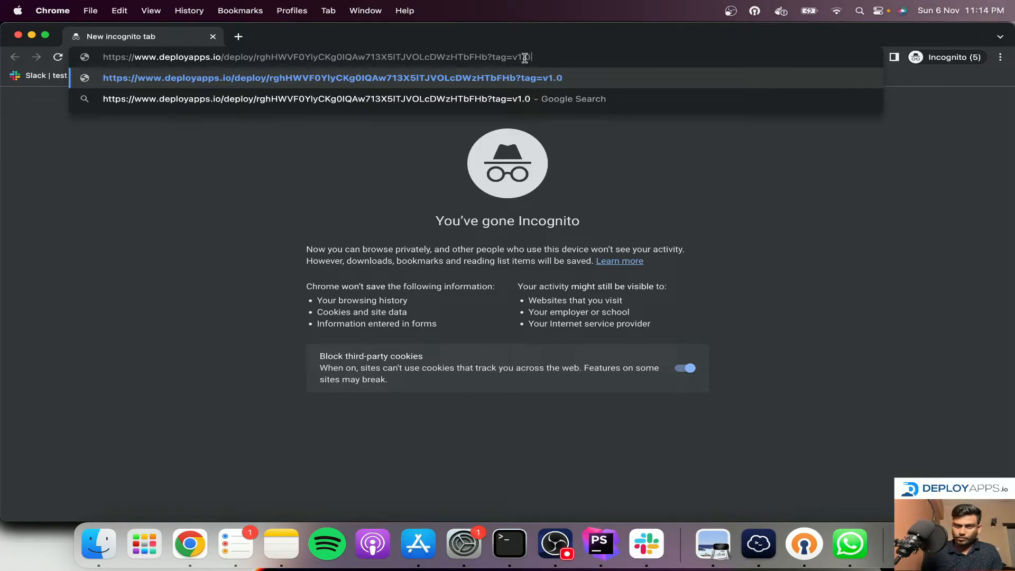
pyautogui.write('.0')
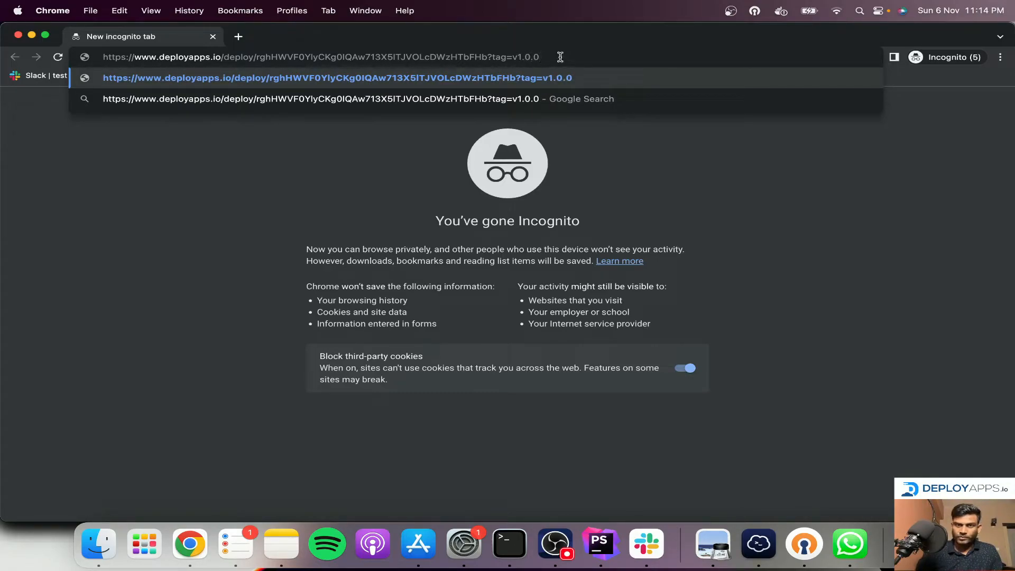
pyautogui.press('Return')
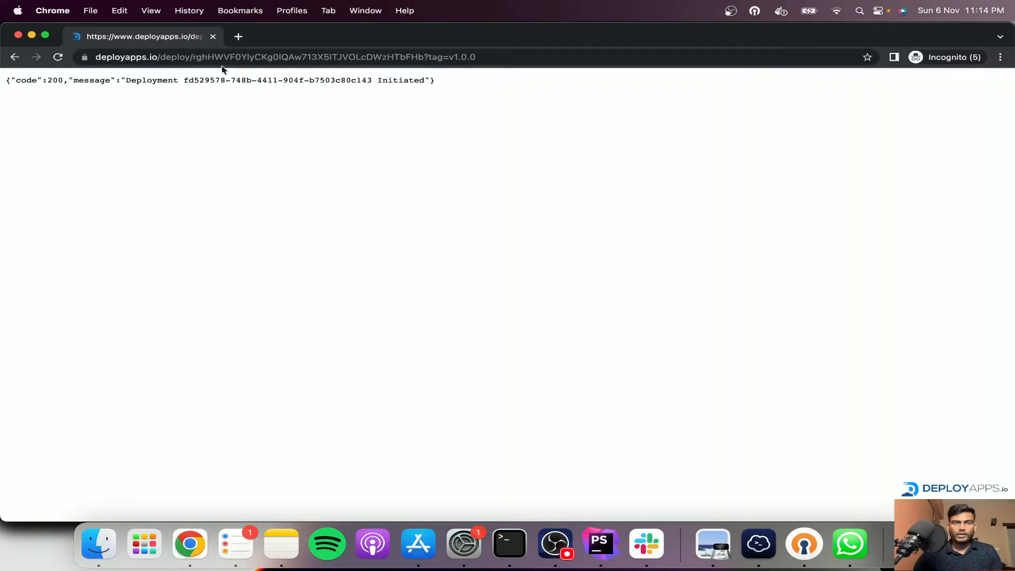
# Close the incognito window and reload the site at 139.59.94.93 to check the page deployed from tag v1.0.0
pyautogui.click(213, 36)
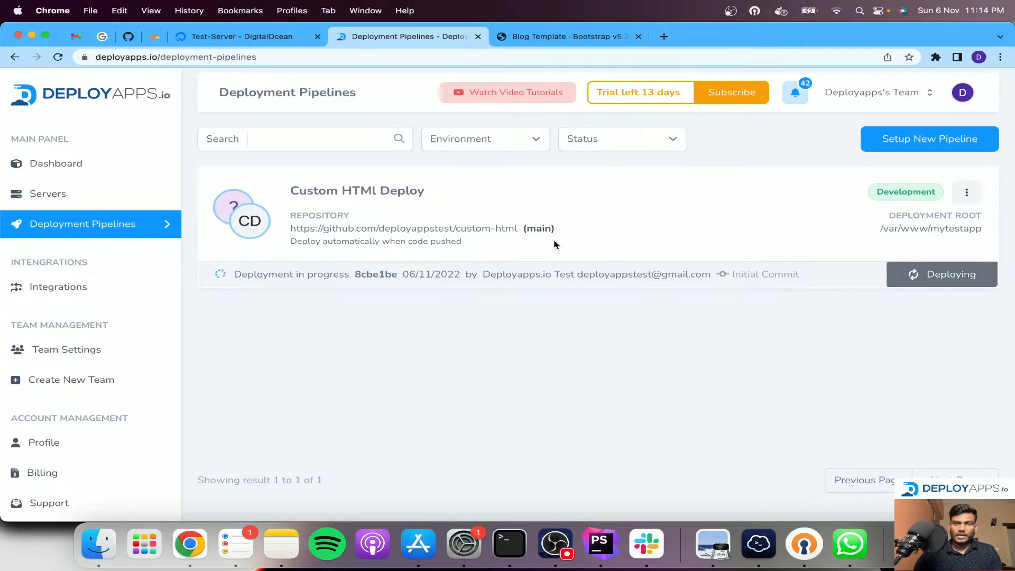
pyautogui.click(577, 40)
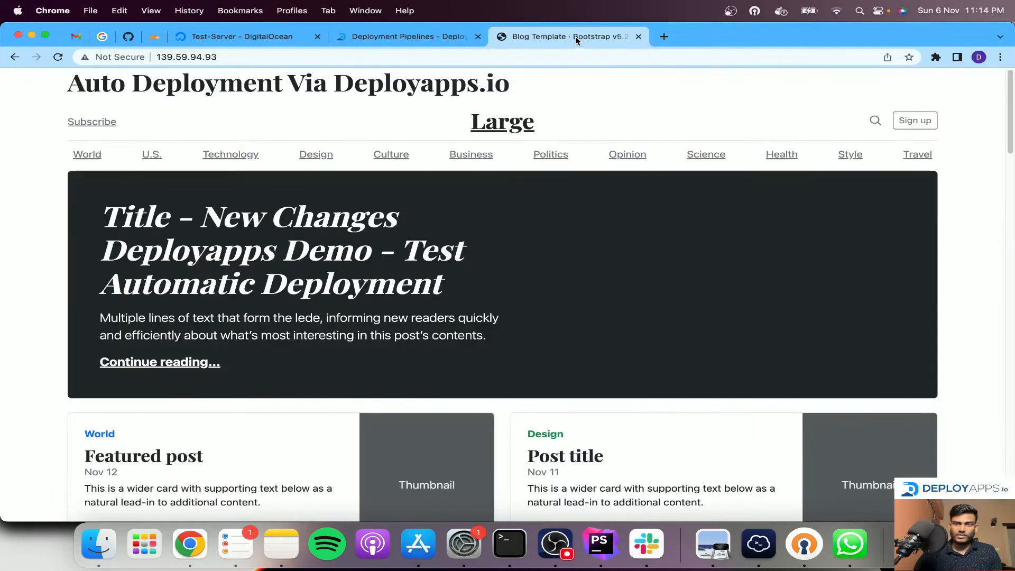
pyautogui.press('super+r')
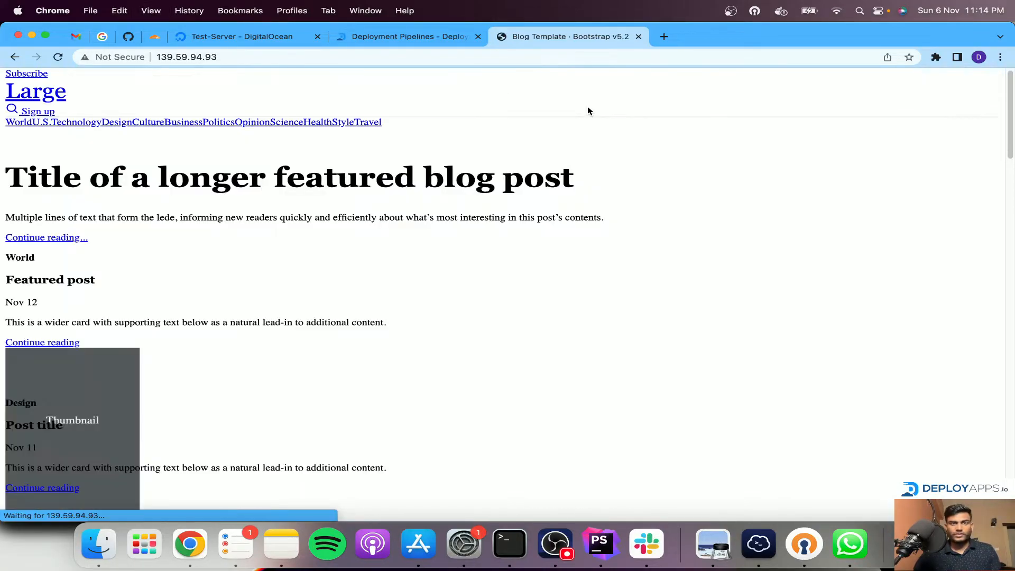
# Copy the branch trigger URL up to "?branch=" from the Custom HTMl Deploy pipeline's details
pyautogui.click(388, 38)
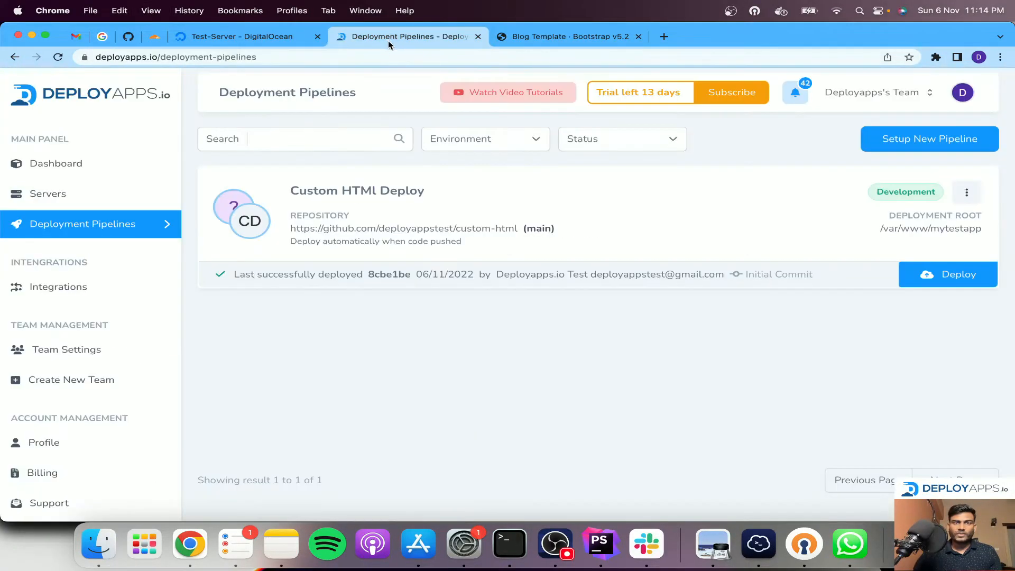
pyautogui.click(966, 194)
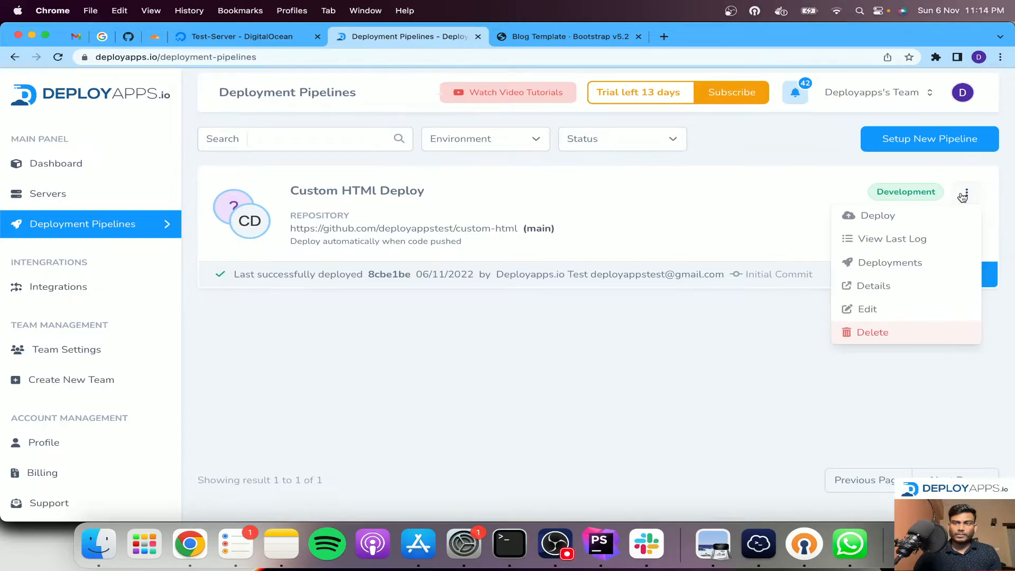
pyautogui.click(885, 293)
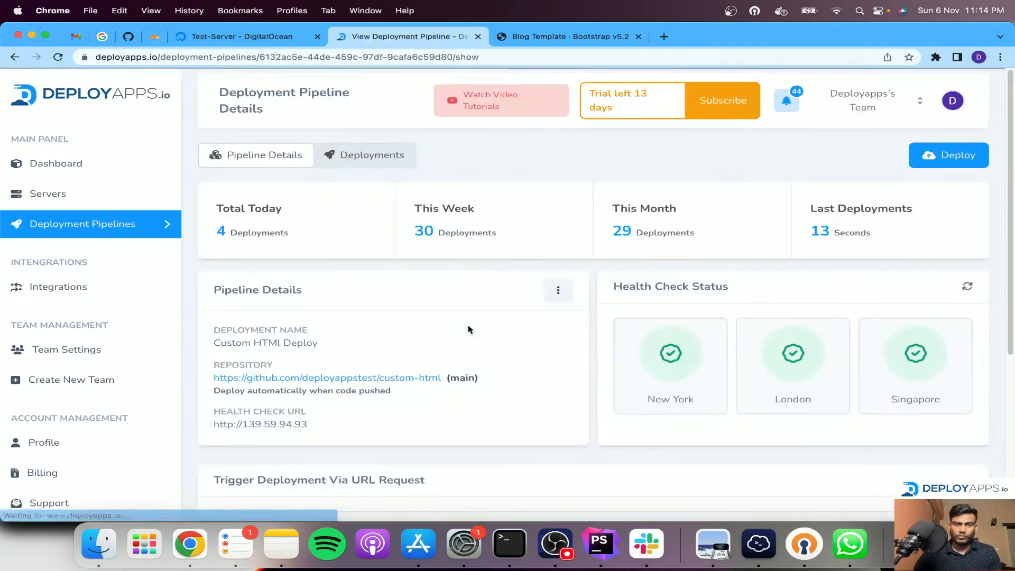
pyautogui.scroll(-5, 476, 339)
pyautogui.moveTo(758, 384); pyautogui.dragTo(231, 390)
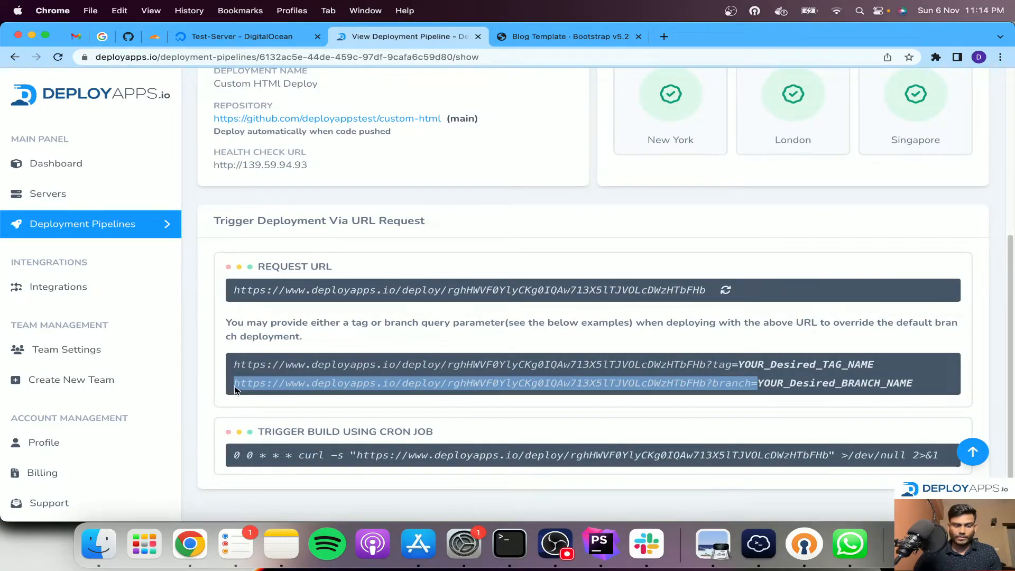
# Trigger a deployment from branch master with the copied token-bearing URL in an incognito window, and close that window
pyautogui.click(1000, 57)
pyautogui.click(942, 111)
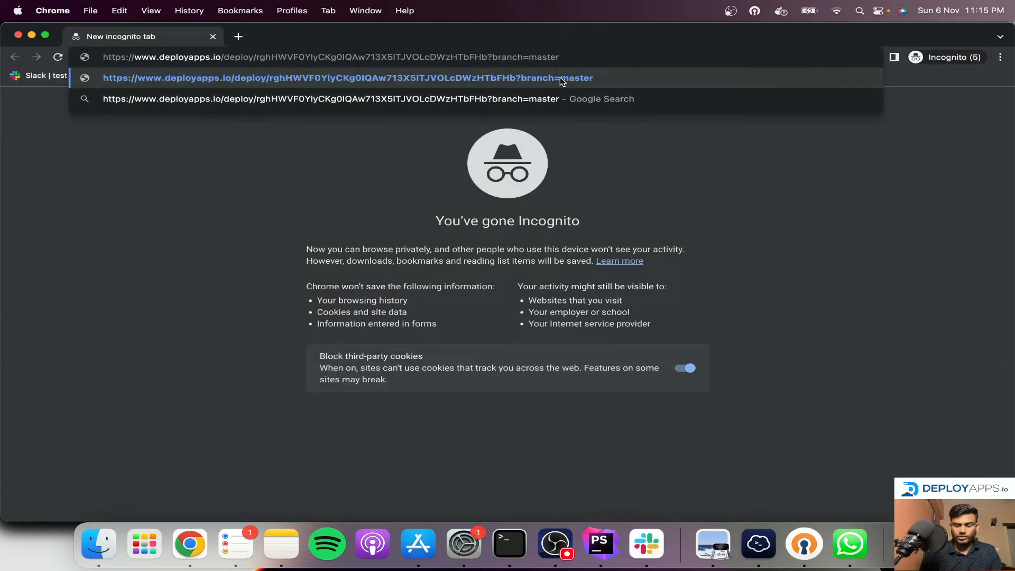
pyautogui.press('Return')
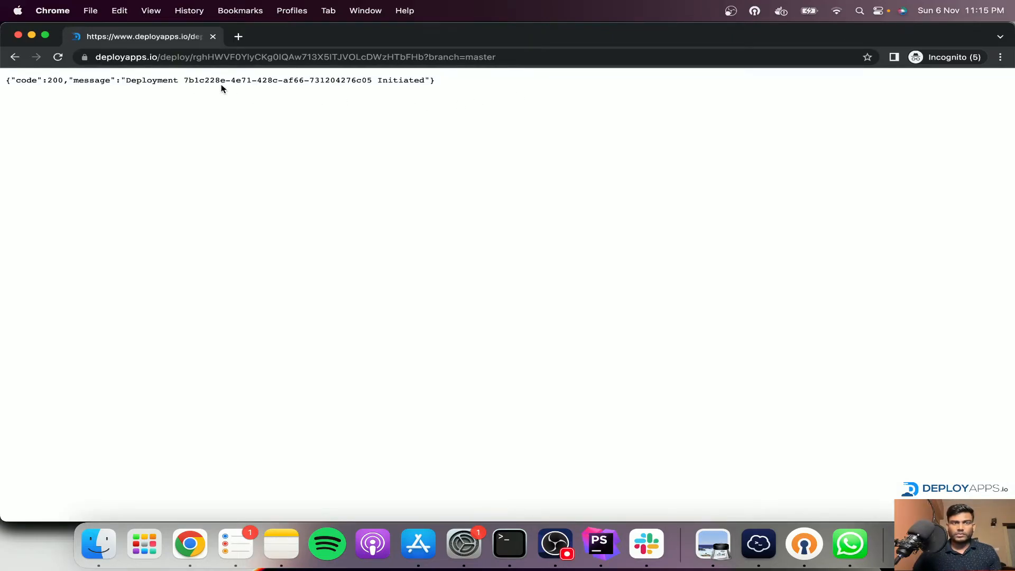
pyautogui.click(213, 36)
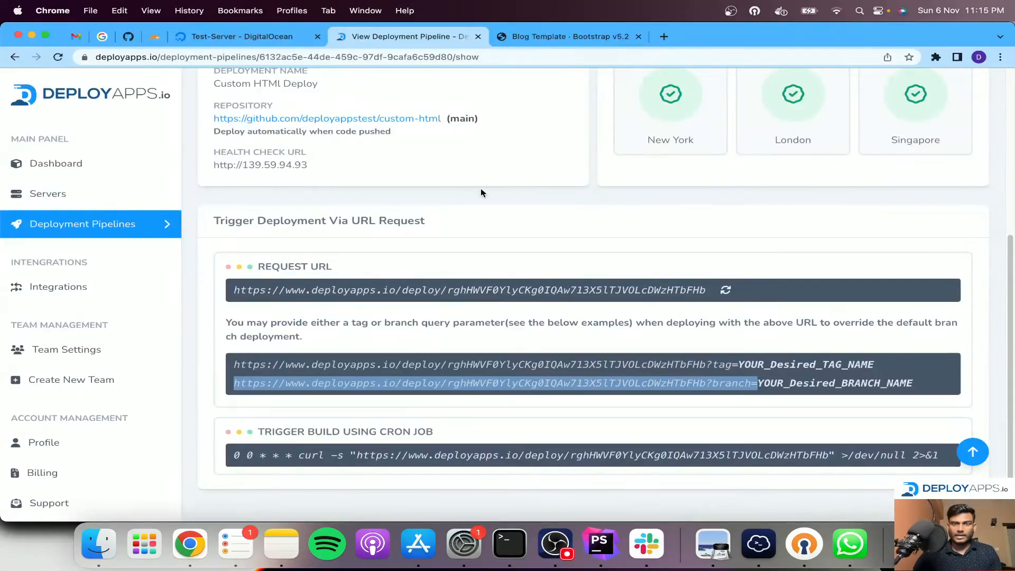
# Check the pipeline's deployment status and reload the site at 139.59.94.93 to check the page deployed from branch master
pyautogui.scroll(5, 481, 189)
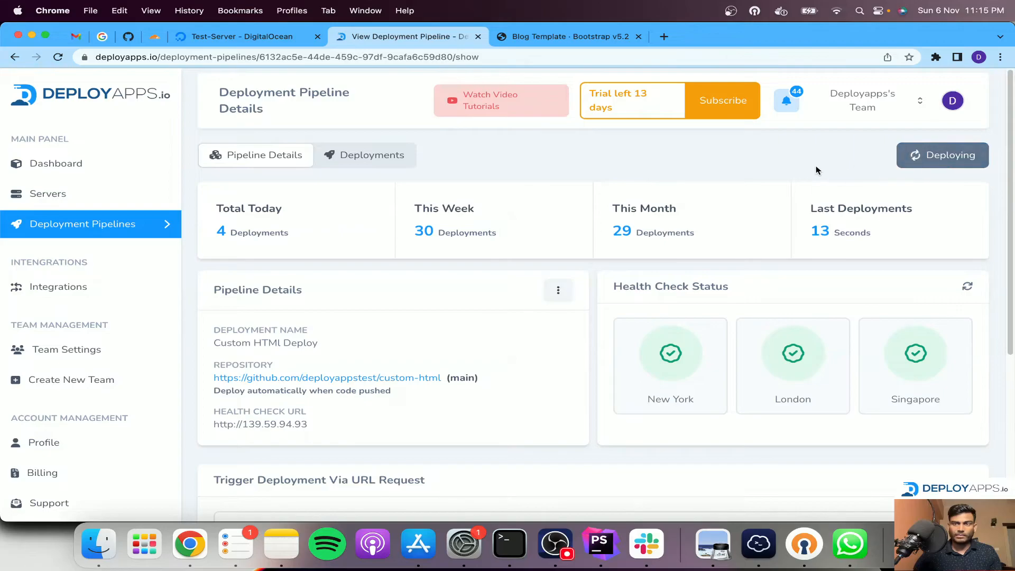
pyautogui.click(558, 38)
pyautogui.scroll(-8, 533, 143)
pyautogui.scroll(8, 533, 143)
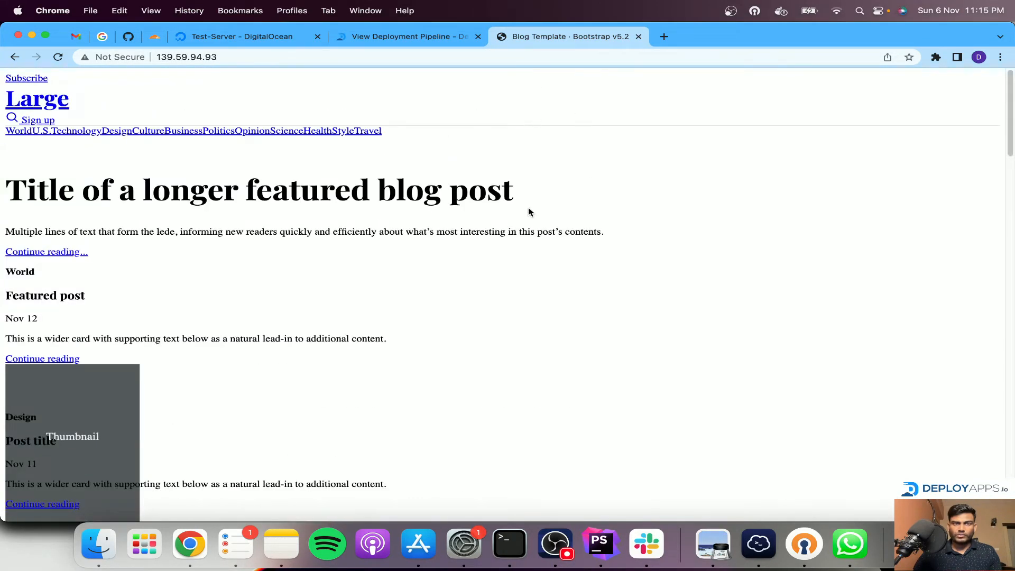
pyautogui.click(421, 37)
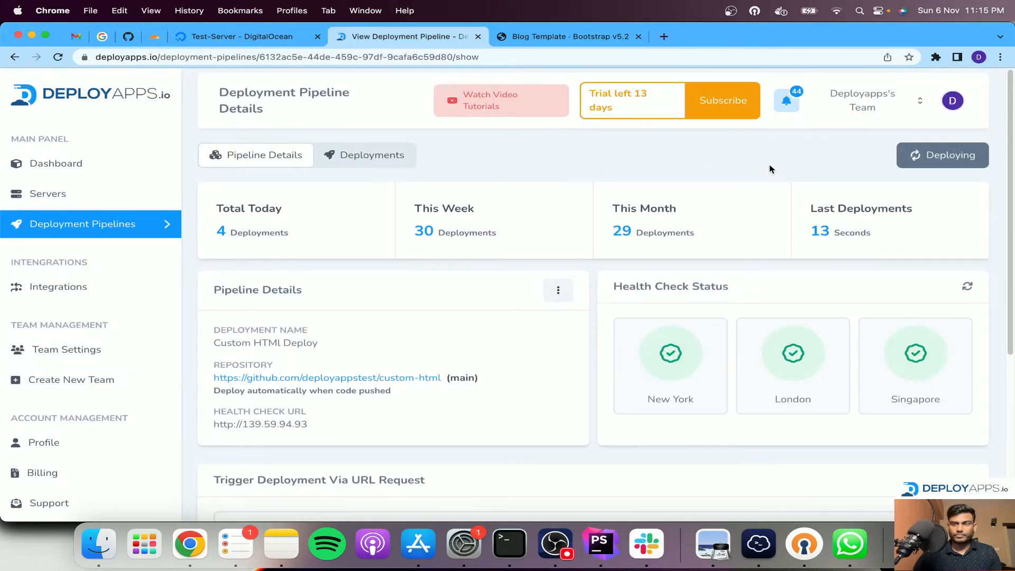
pyautogui.click(562, 37)
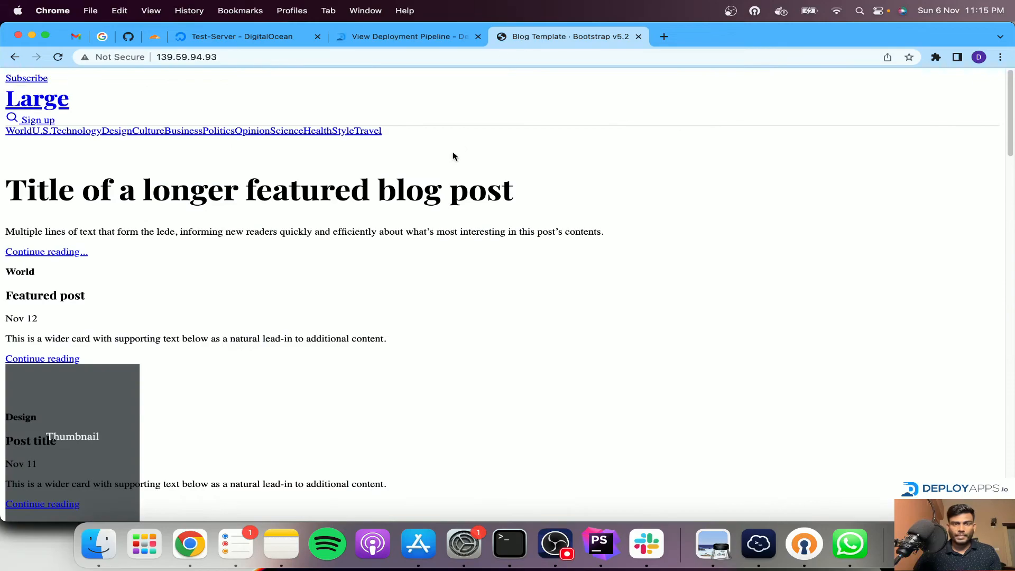
pyautogui.press('super+r')
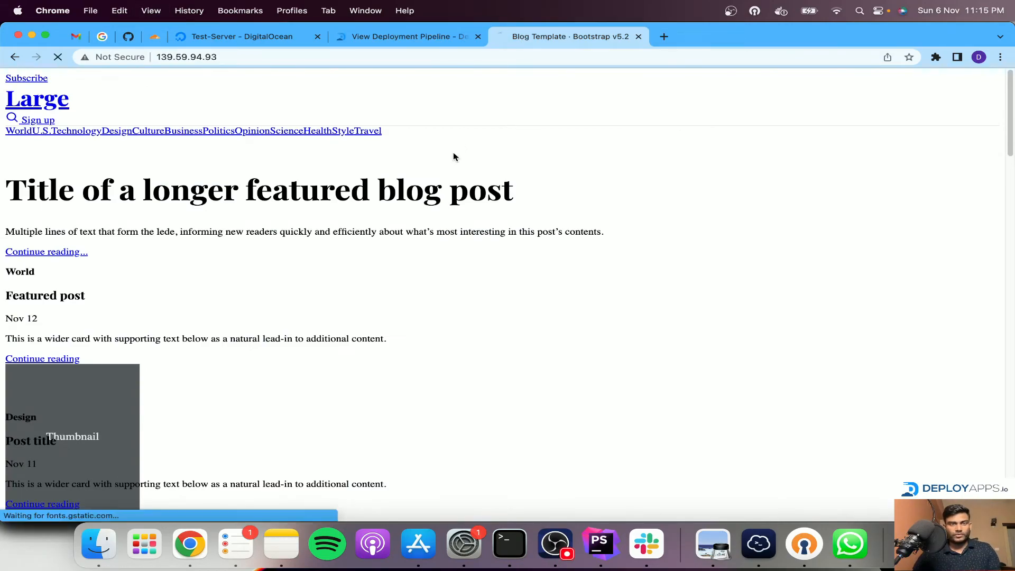
# Go back to the pipeline's details and review its deployment status and the URL request trigger section
pyautogui.click(381, 39)
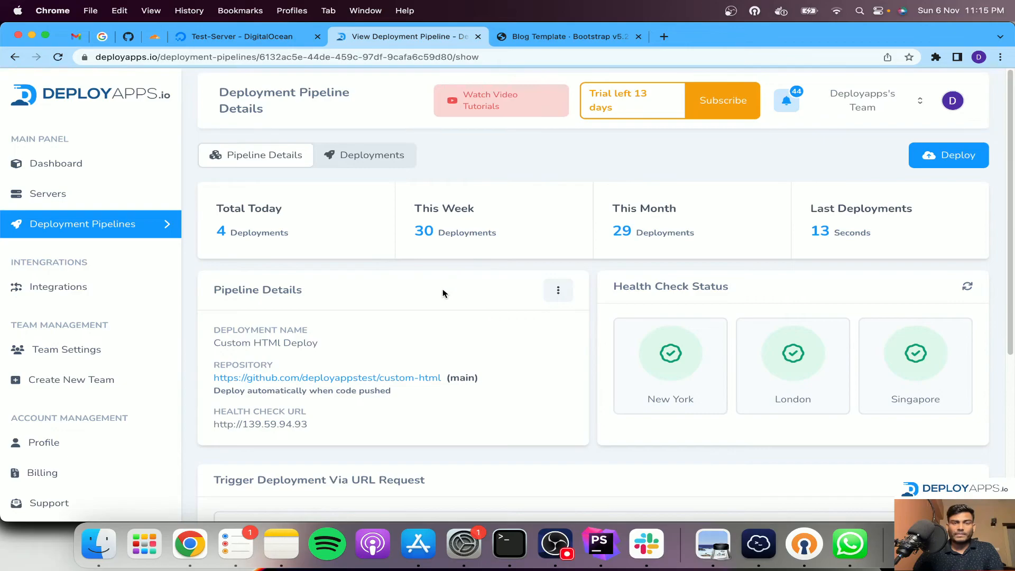
pyautogui.scroll(-5, 439, 291)
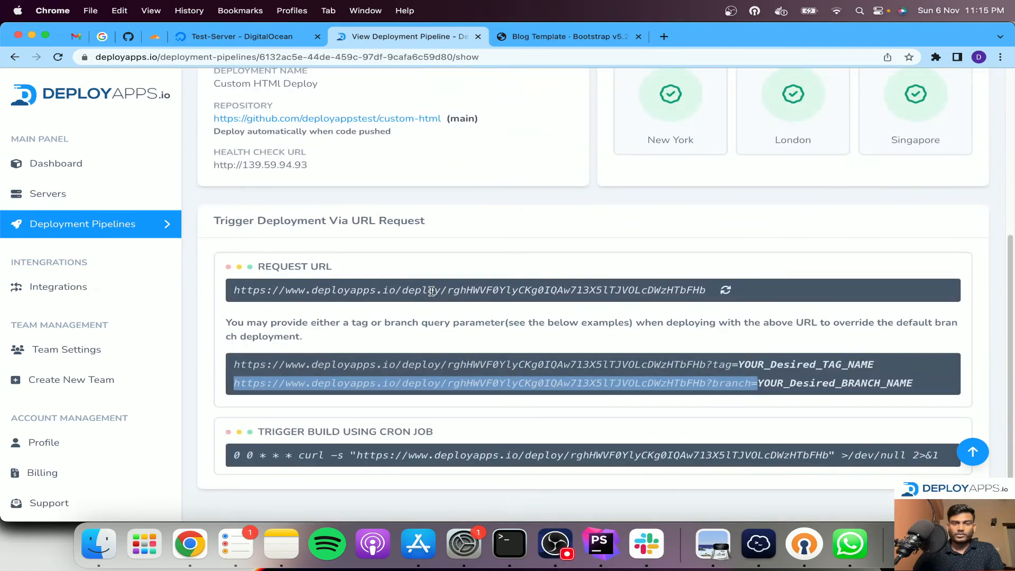
pyautogui.scroll(4, 528, 309)
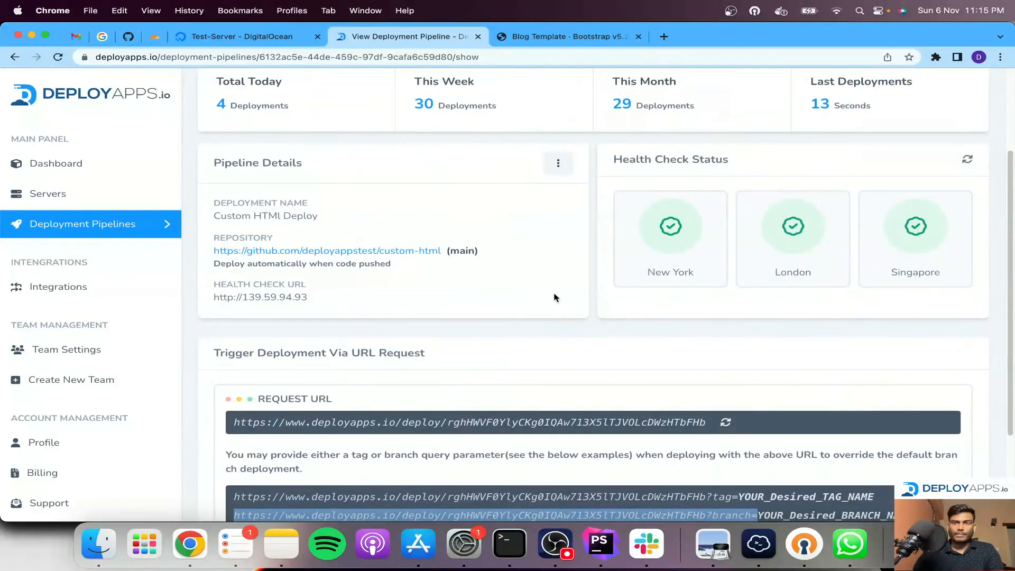
pyautogui.scroll(-3, 557, 290)
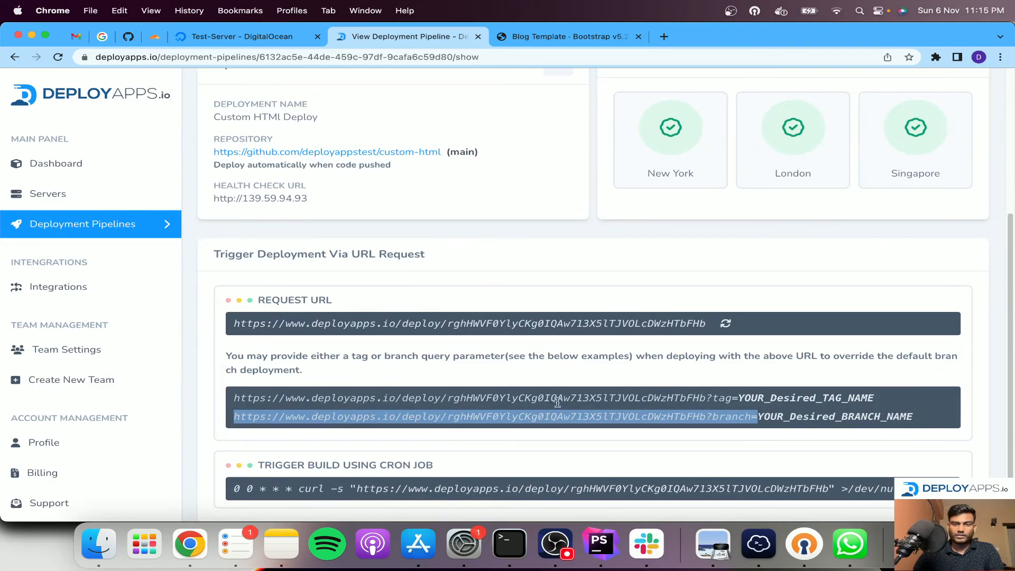
pyautogui.scroll(4, 543, 397)
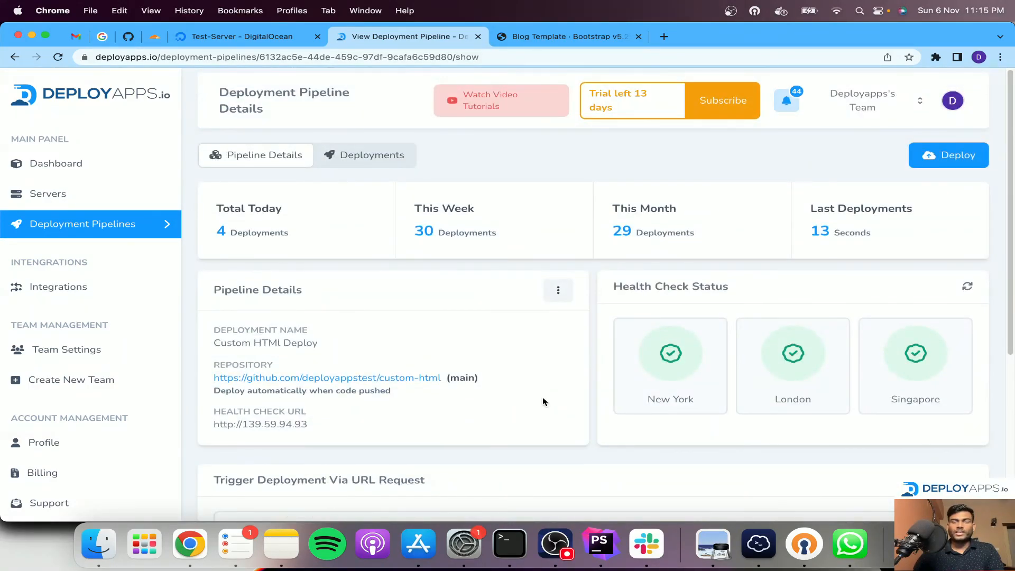